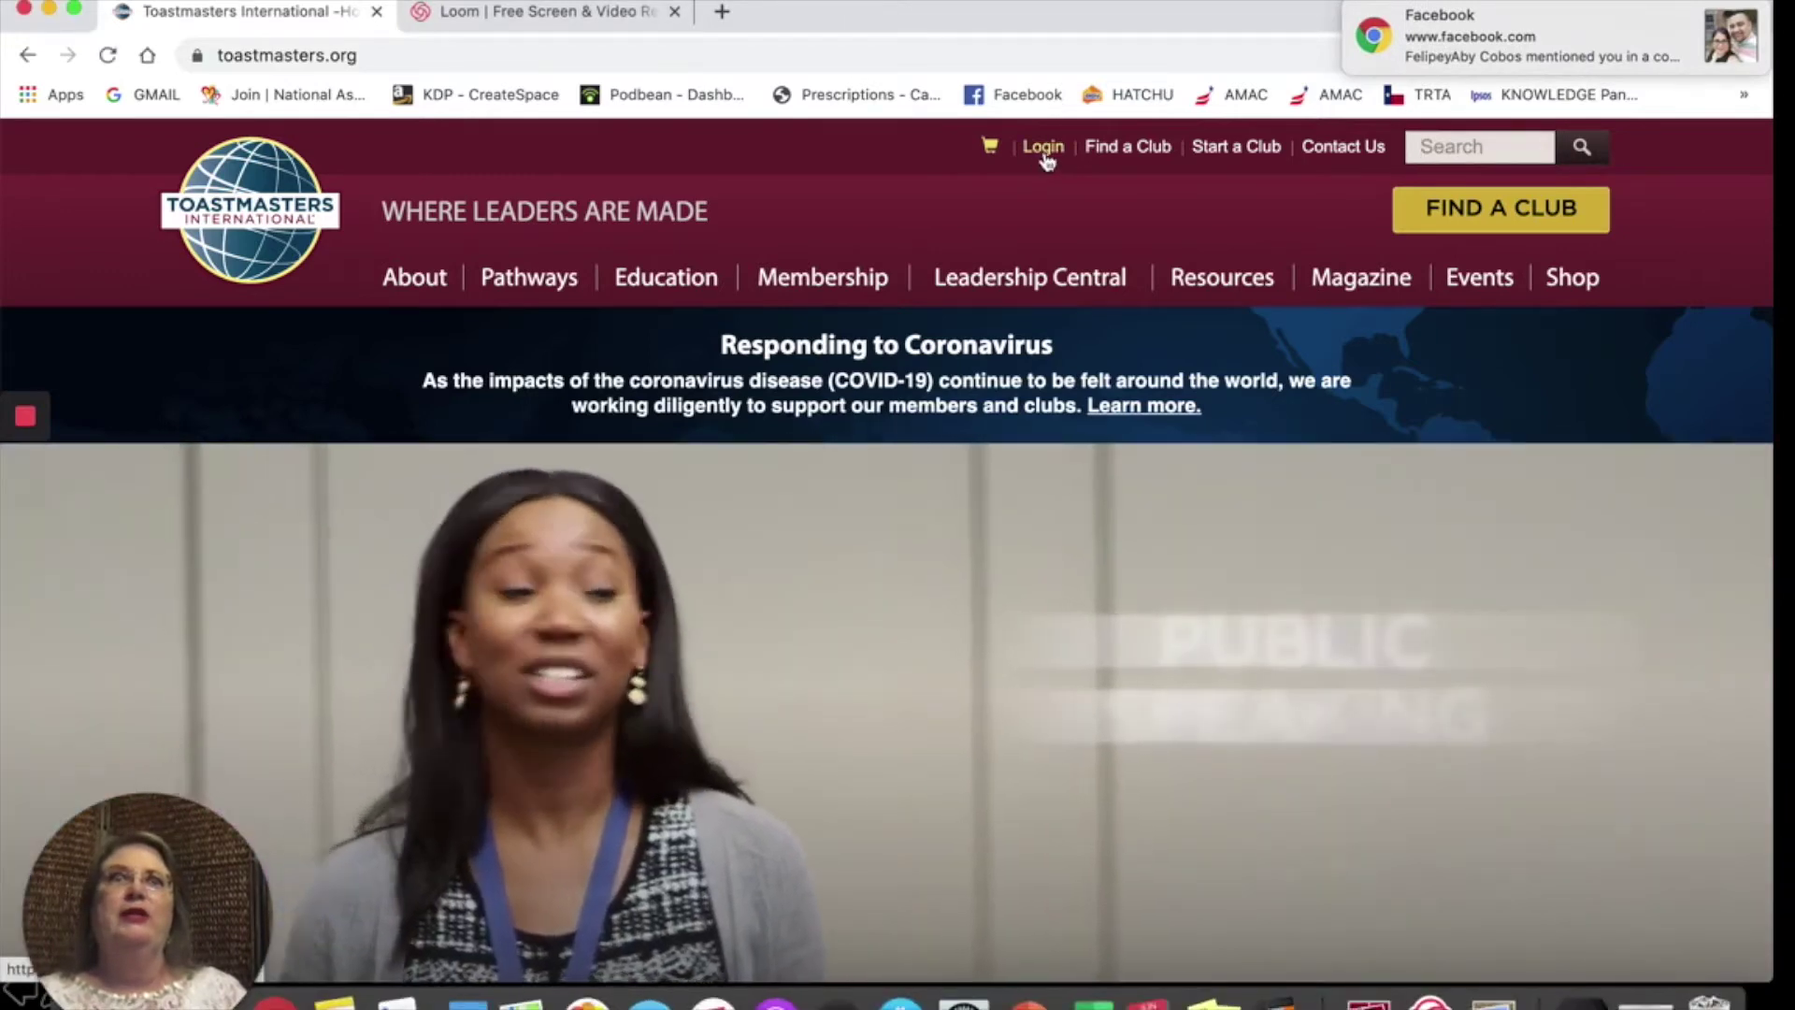
Step: On the member login page, autofill the account's saved e-mail as Member ID, then go to password reset
left_click(1043, 154)
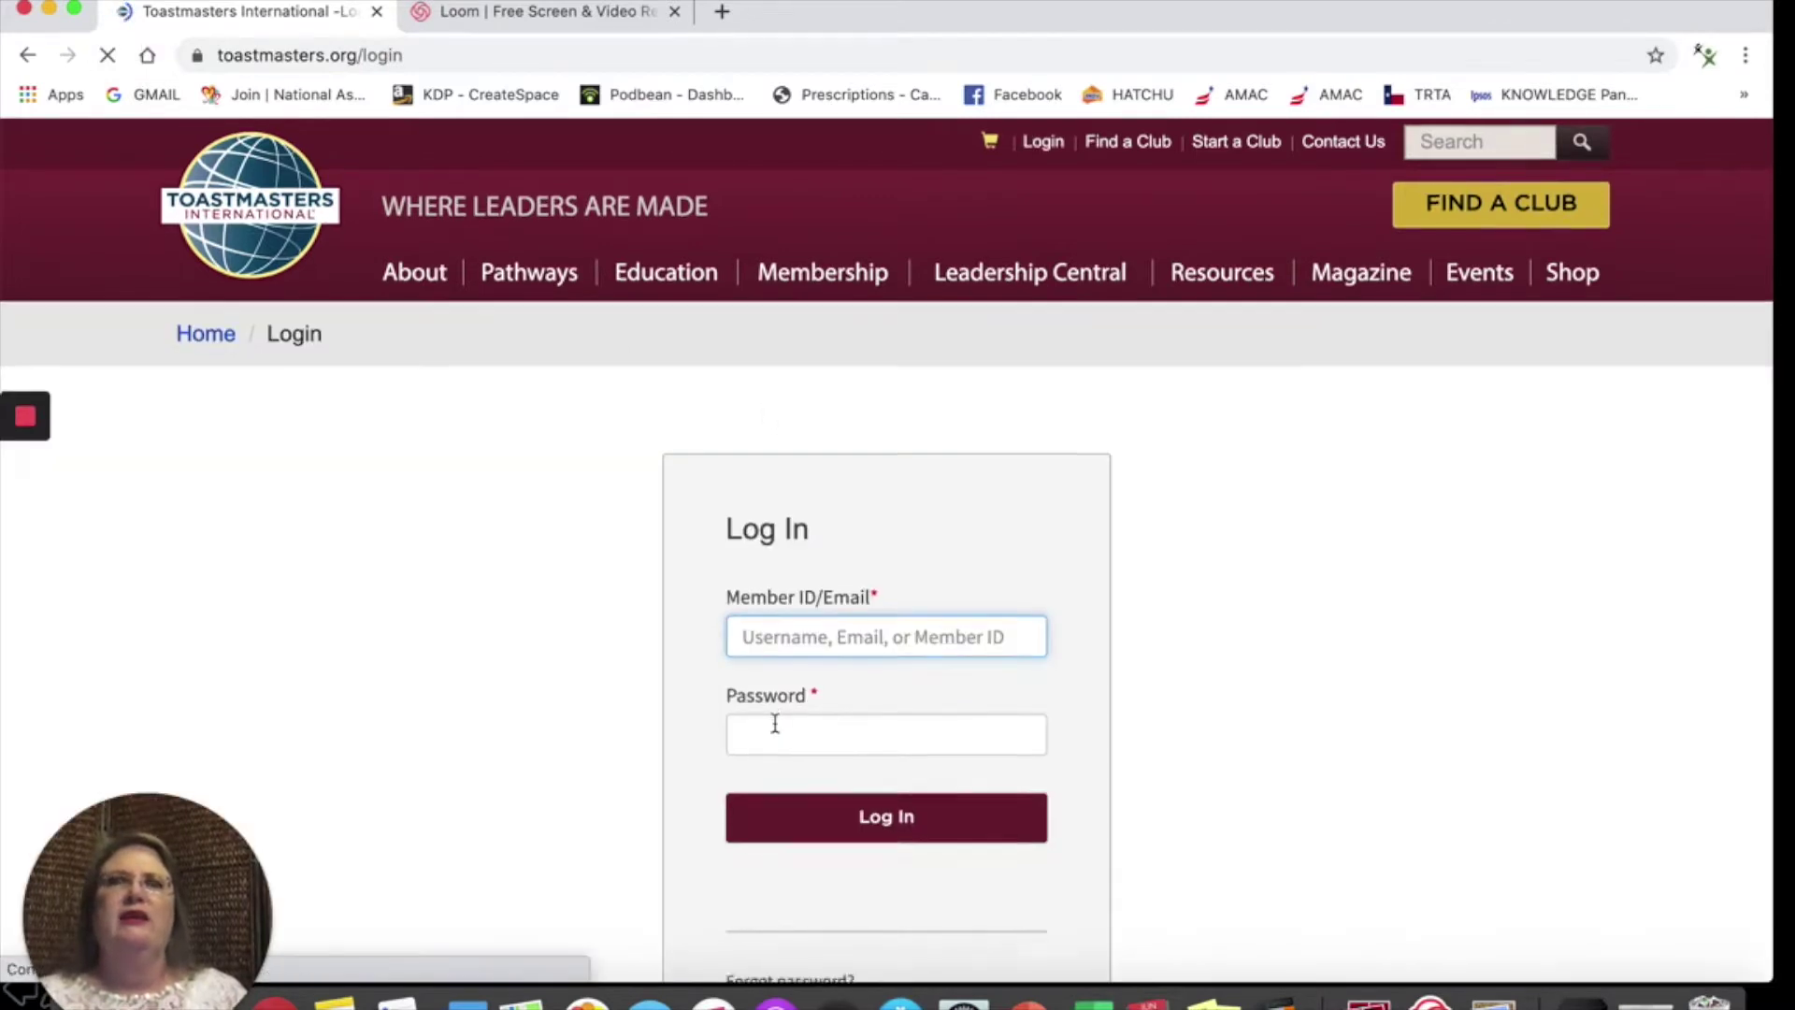
scroll(773, 721, "down", 3)
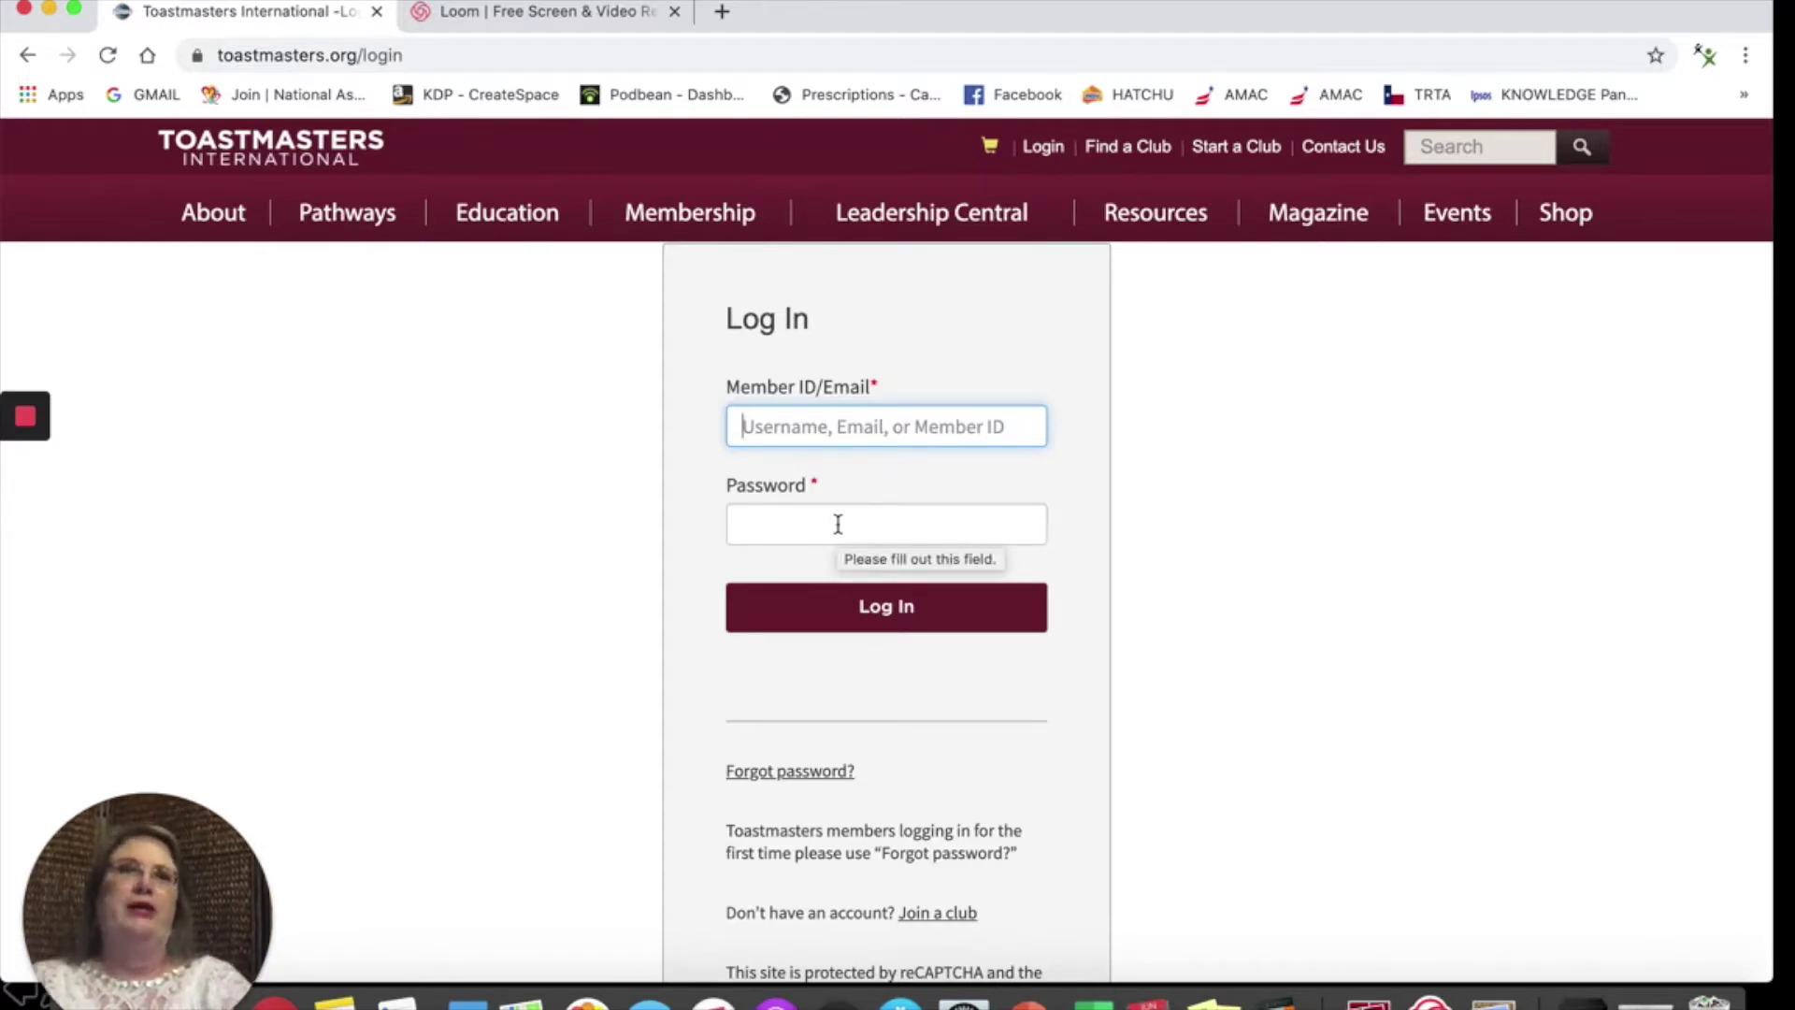
type("cindy")
key("Down")
key("Return")
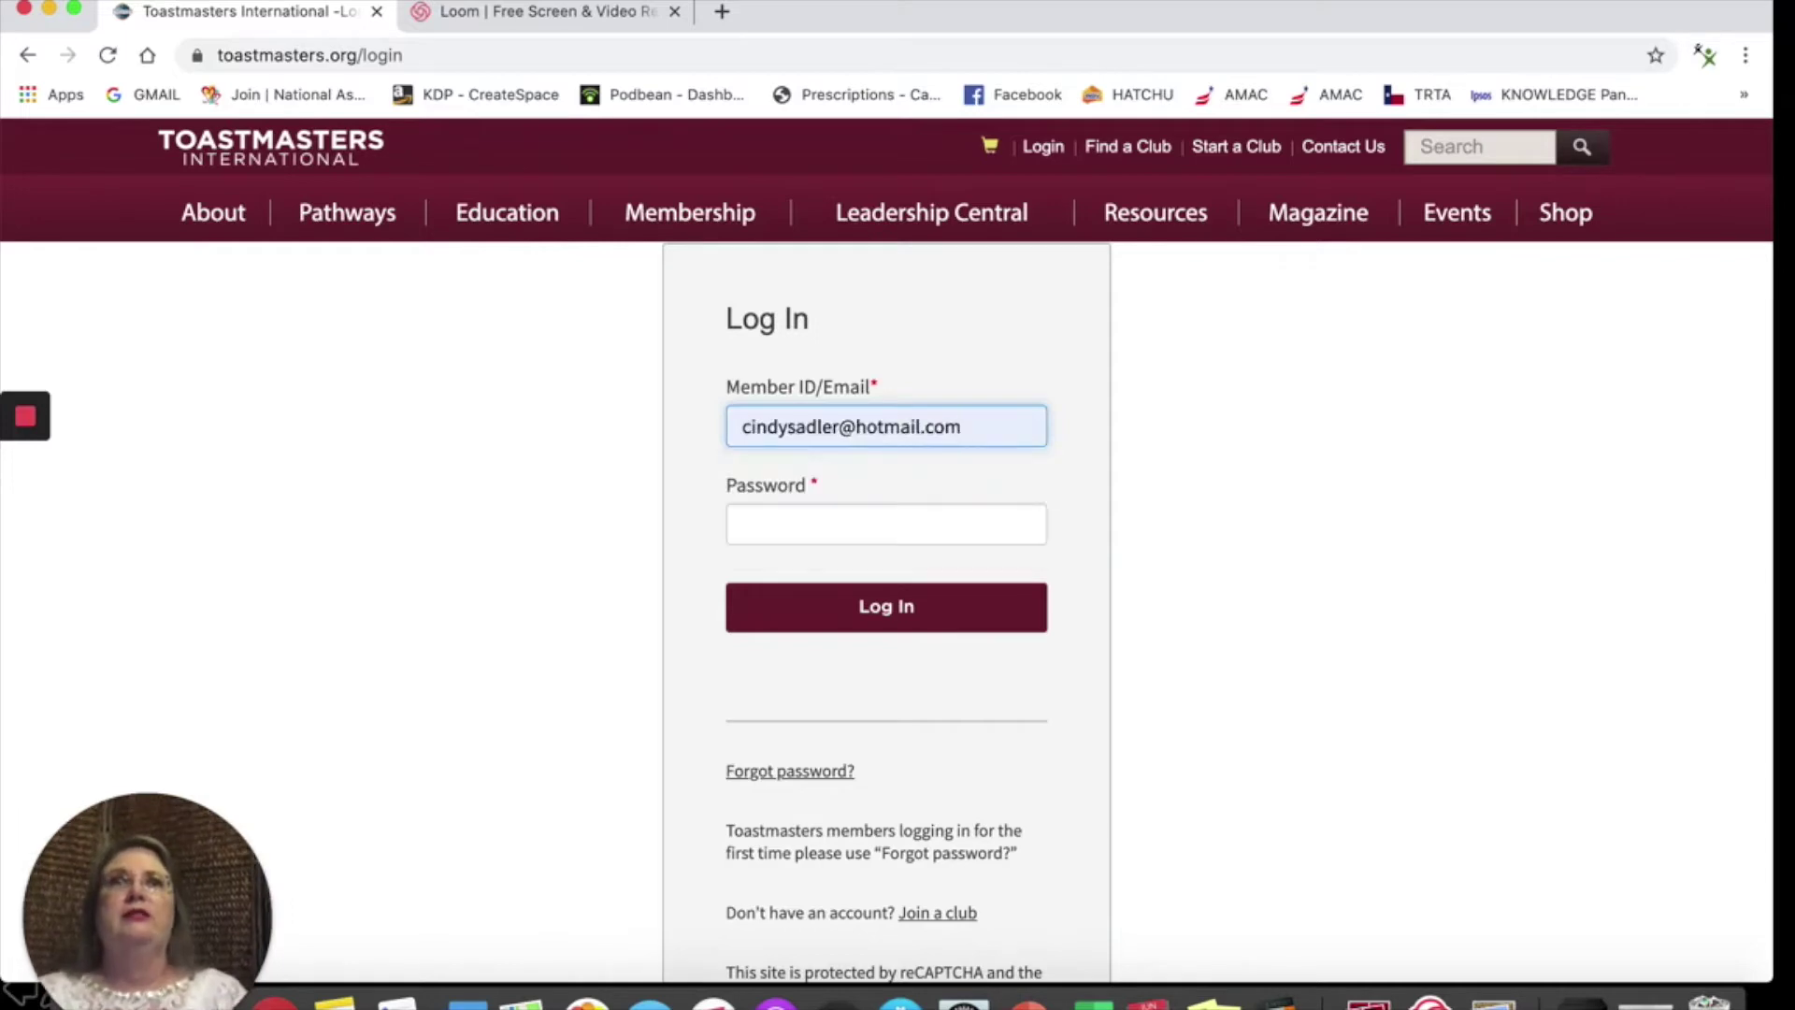
left_click(766, 772)
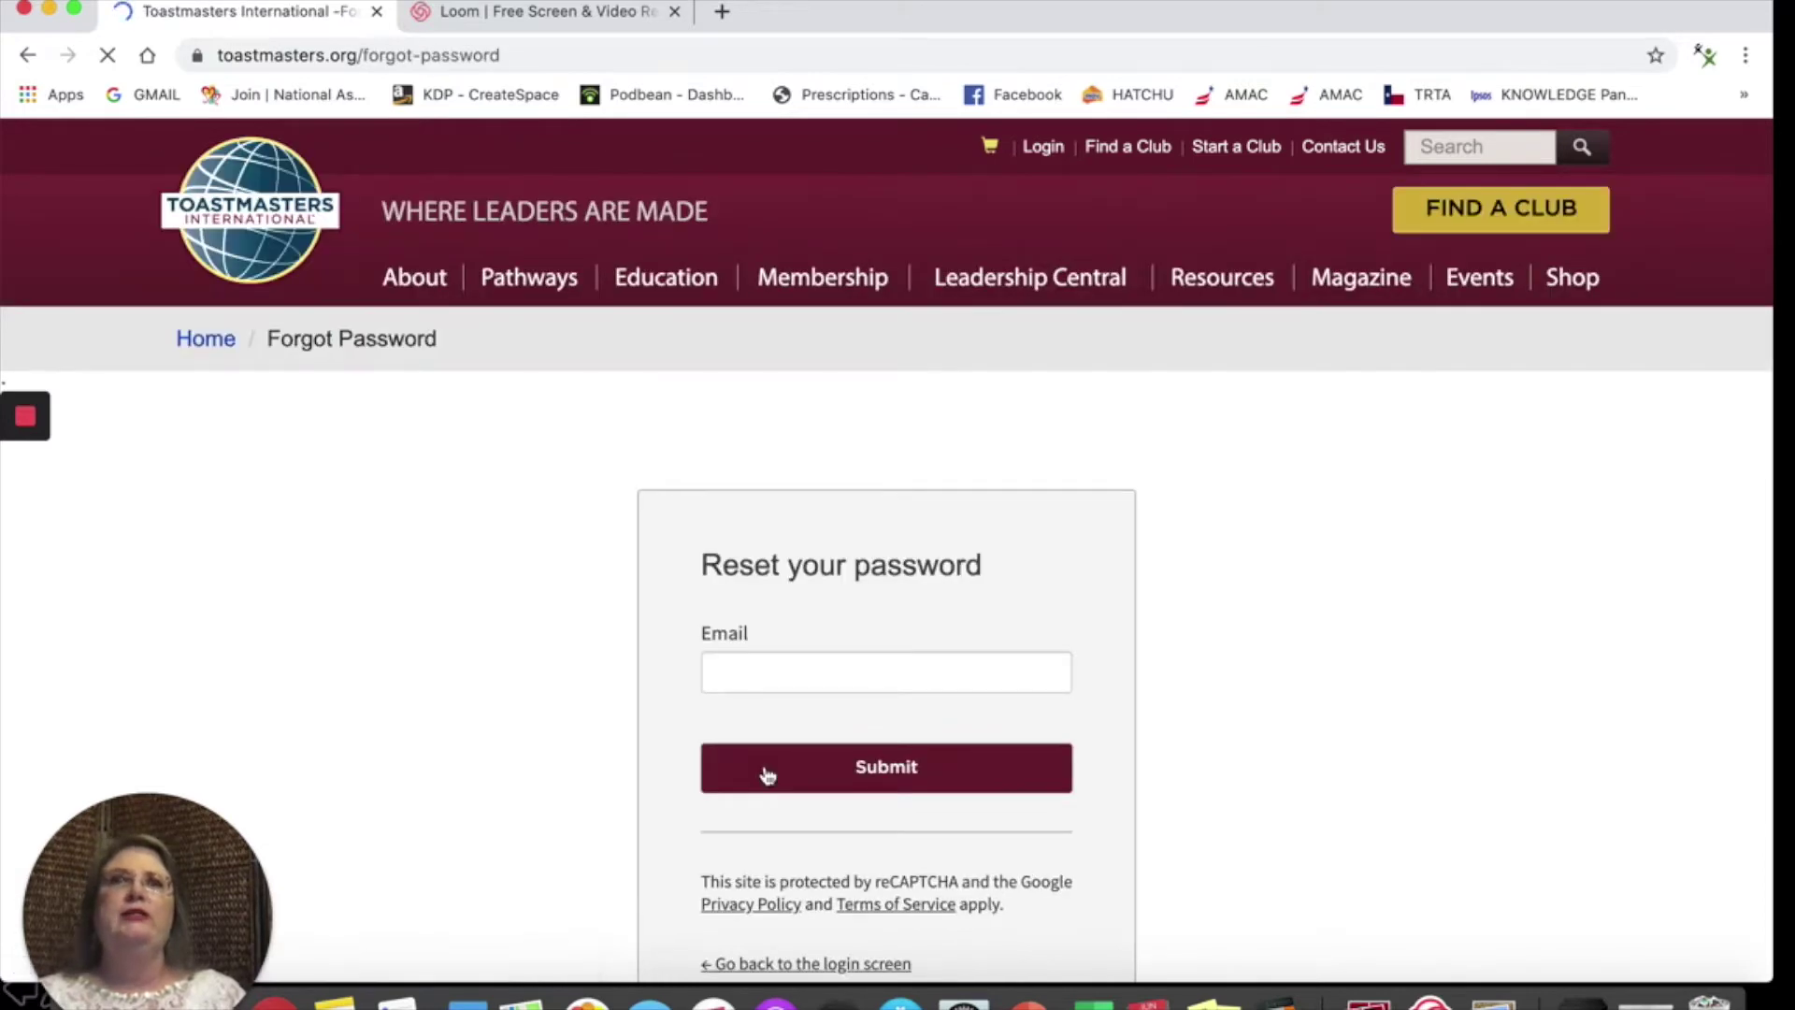
Step: Request a password reset by entering the account's e-mail address and submitting it
left_click(756, 662)
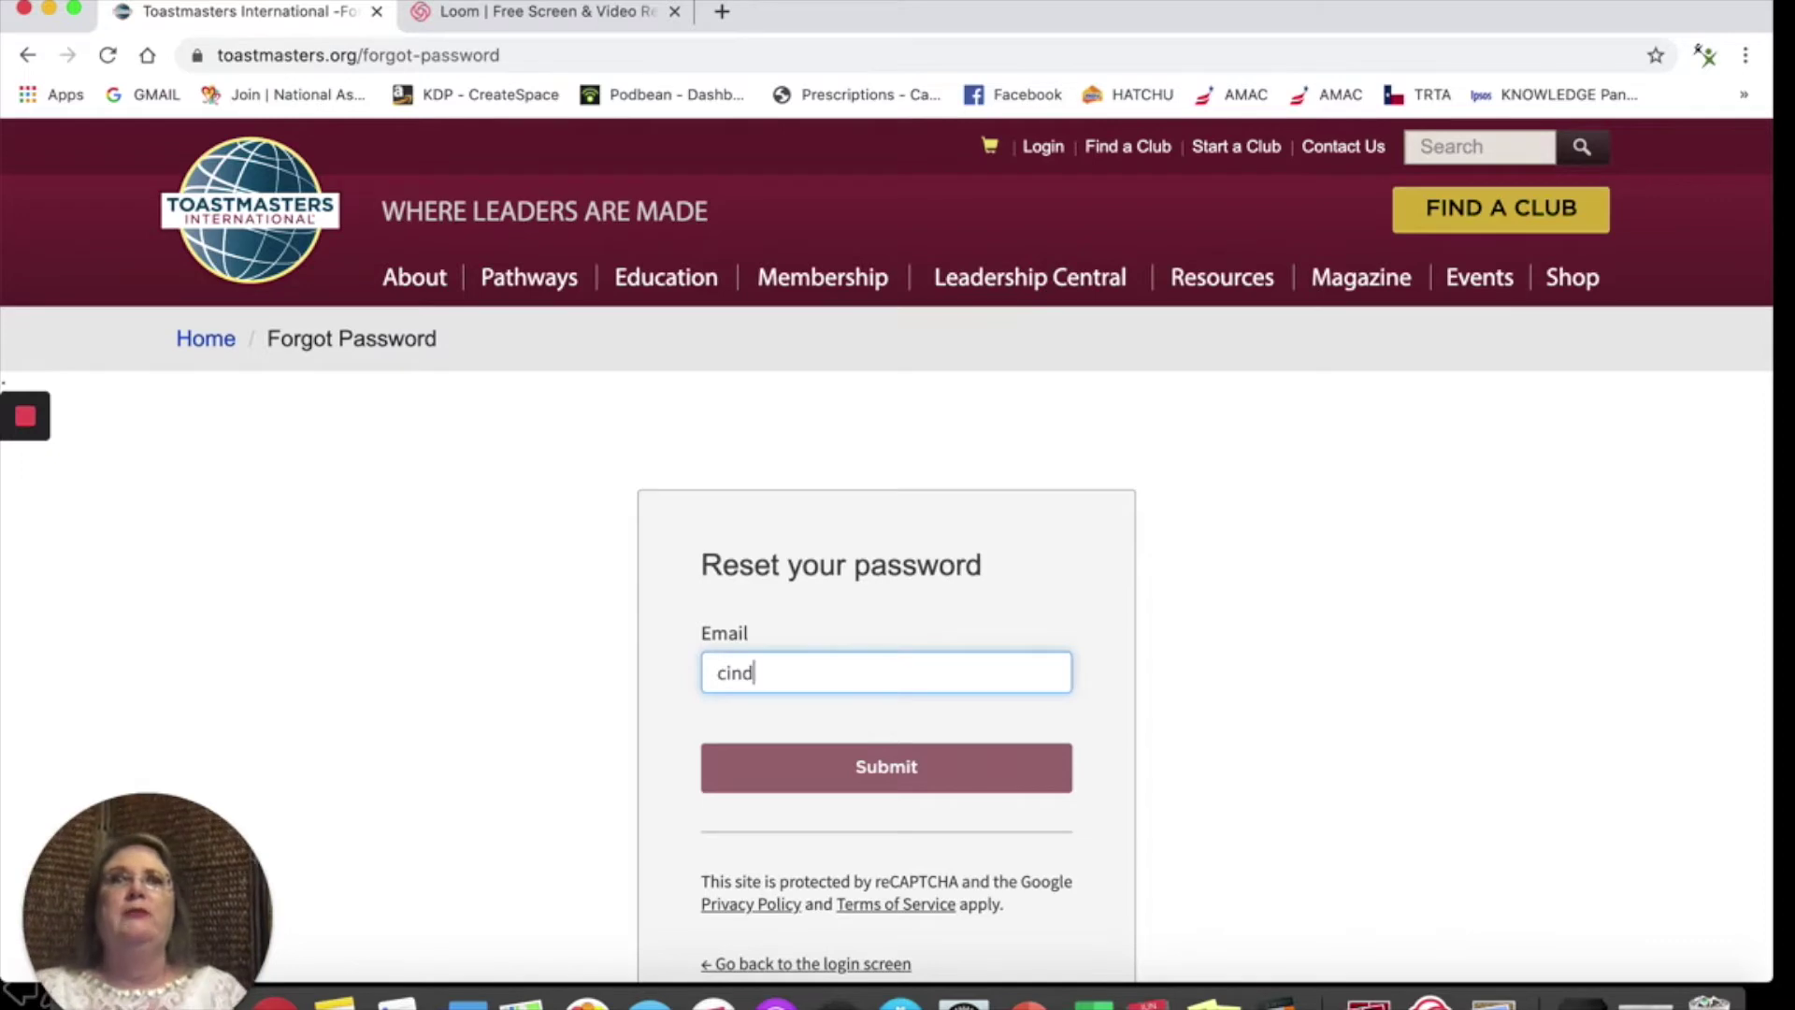
key("Return")
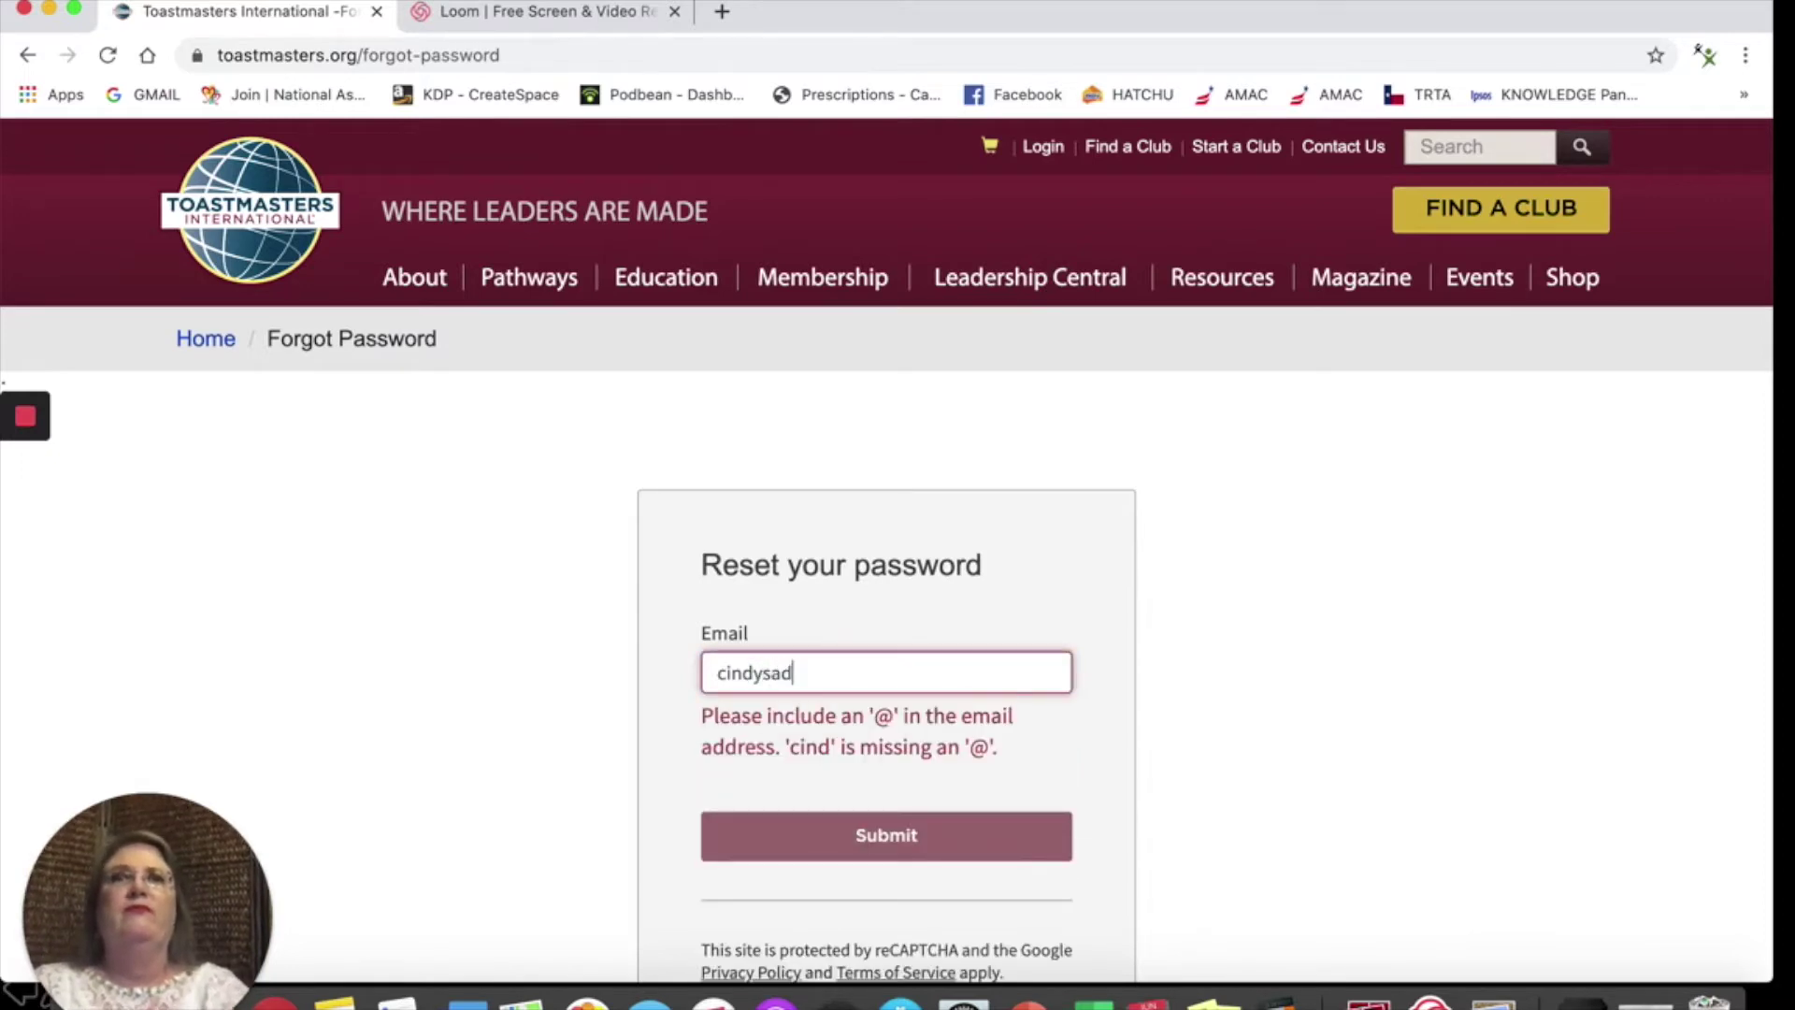
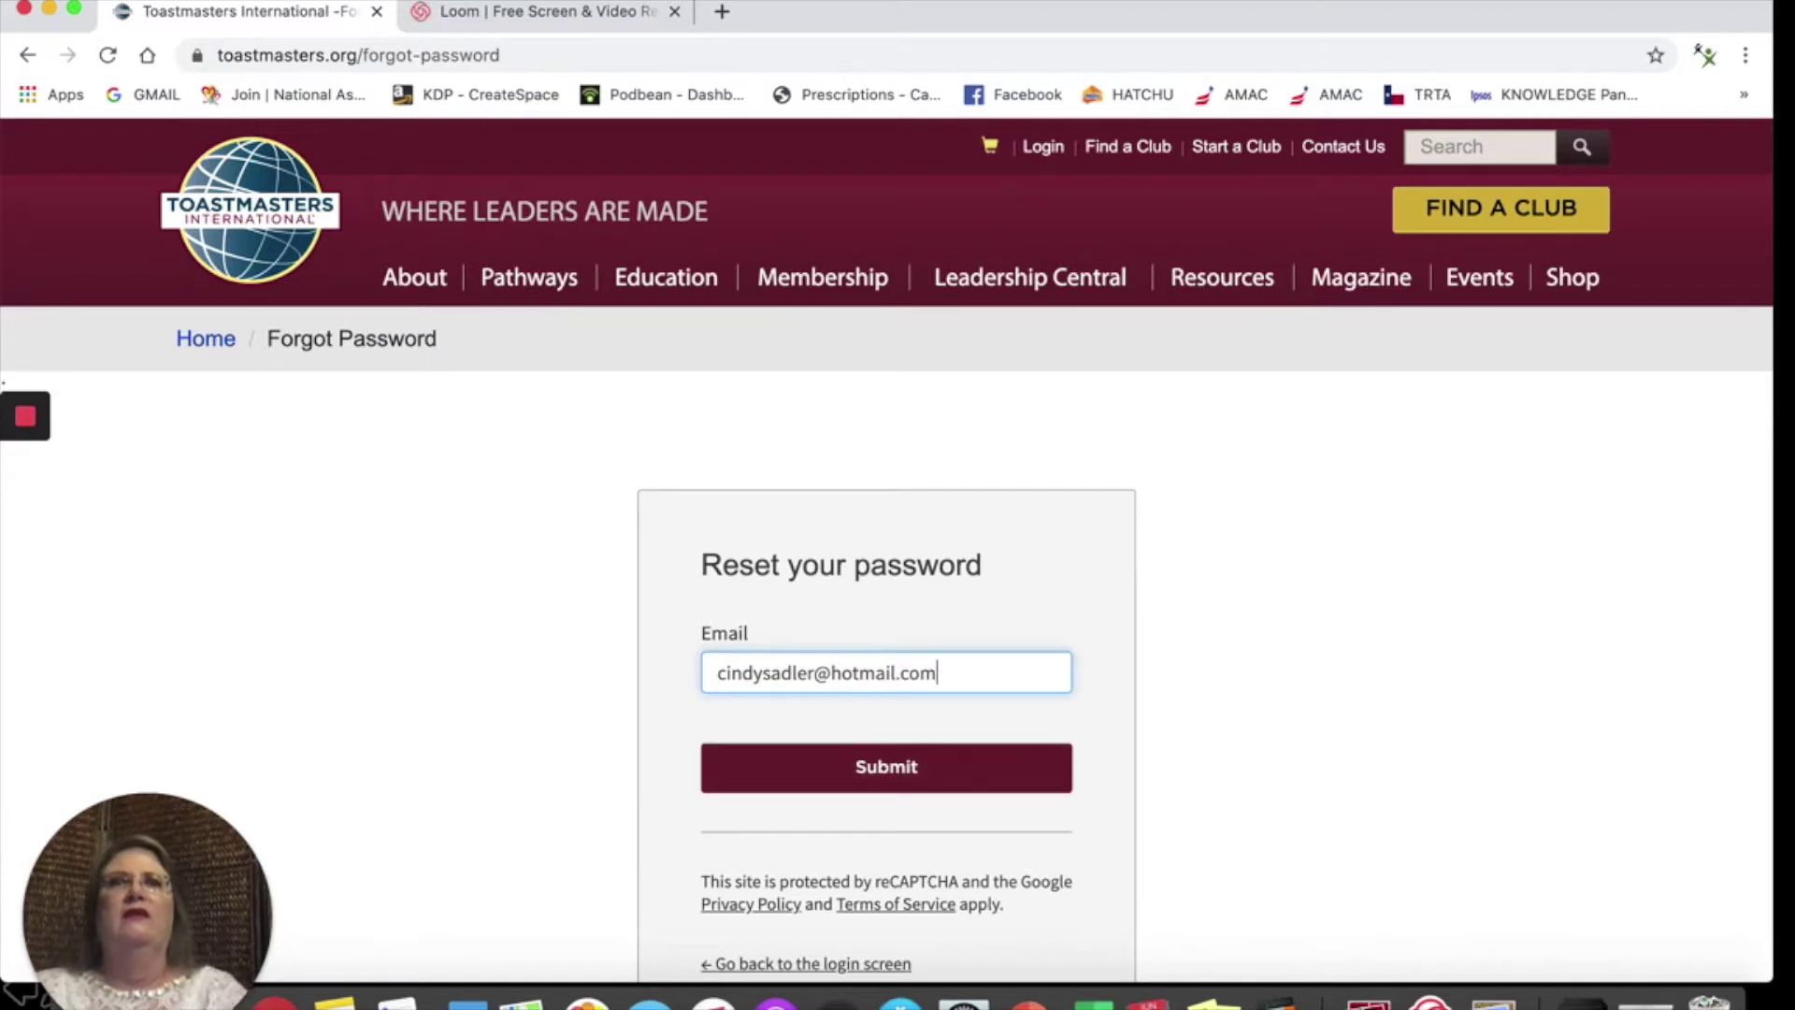
left_click(834, 767)
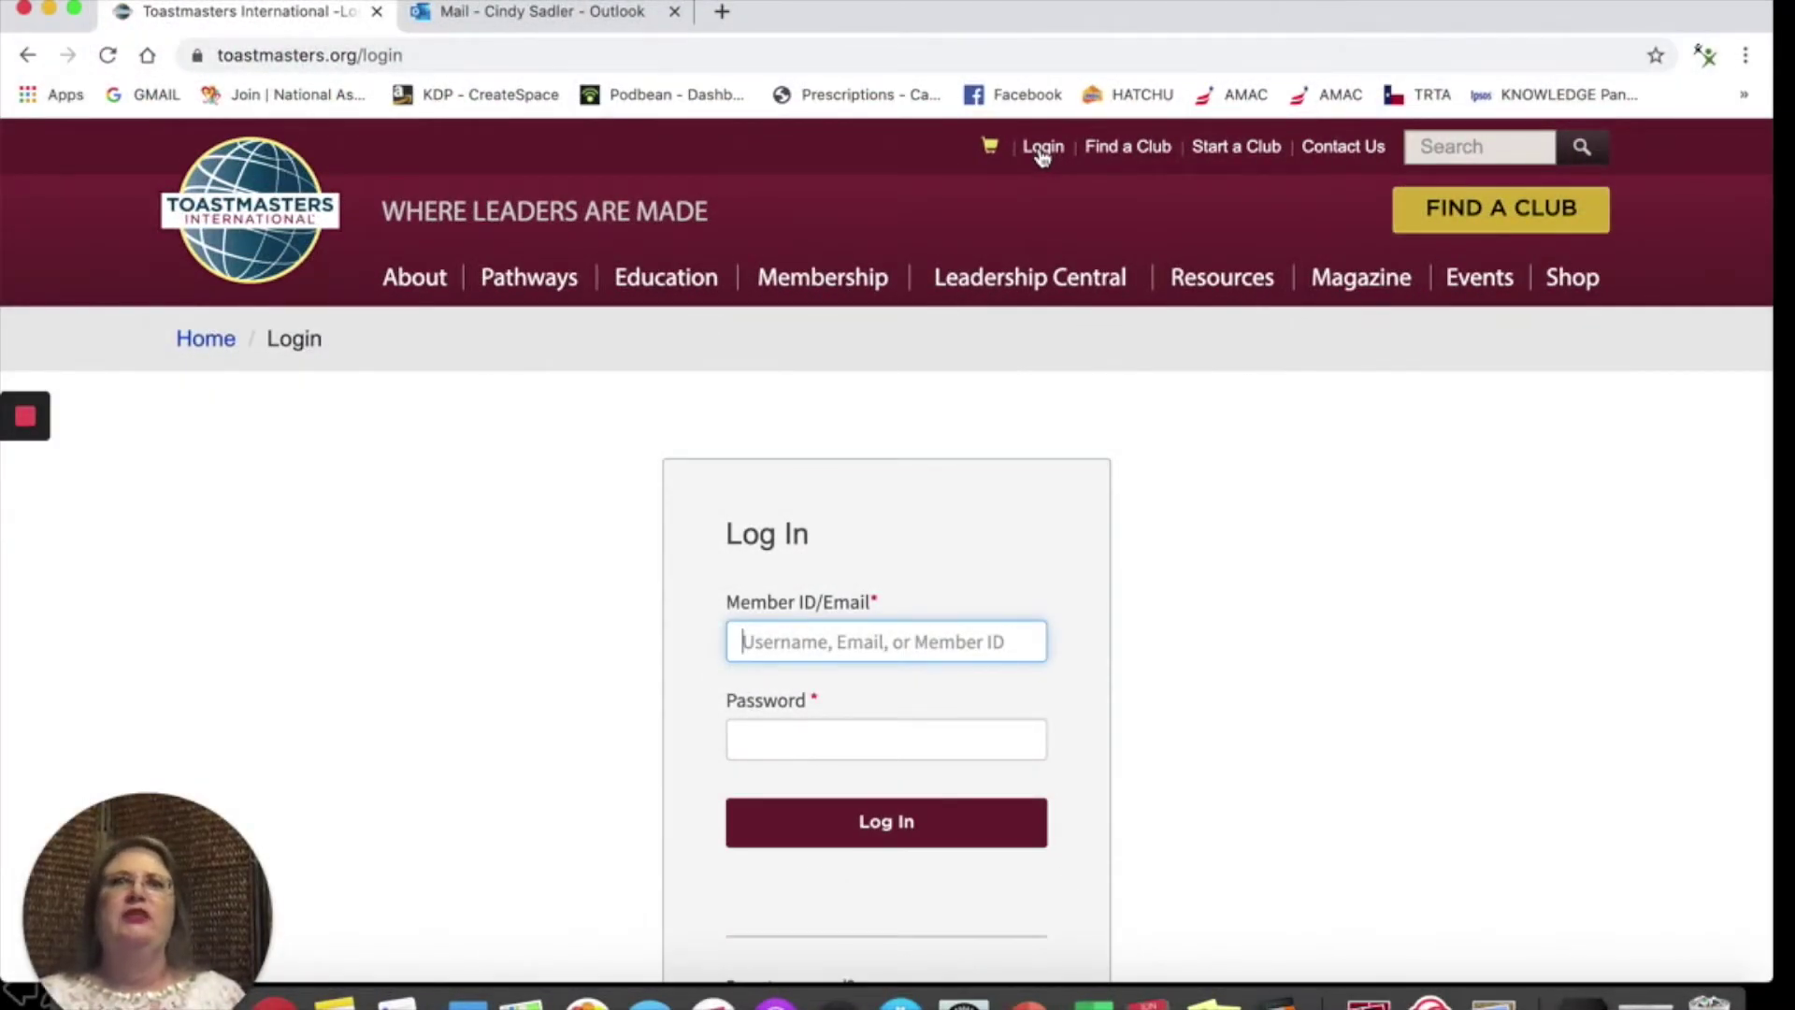
Step: Log in with the autofilled saved e-mail and the account password, then open Chrome's menu
type("cindy")
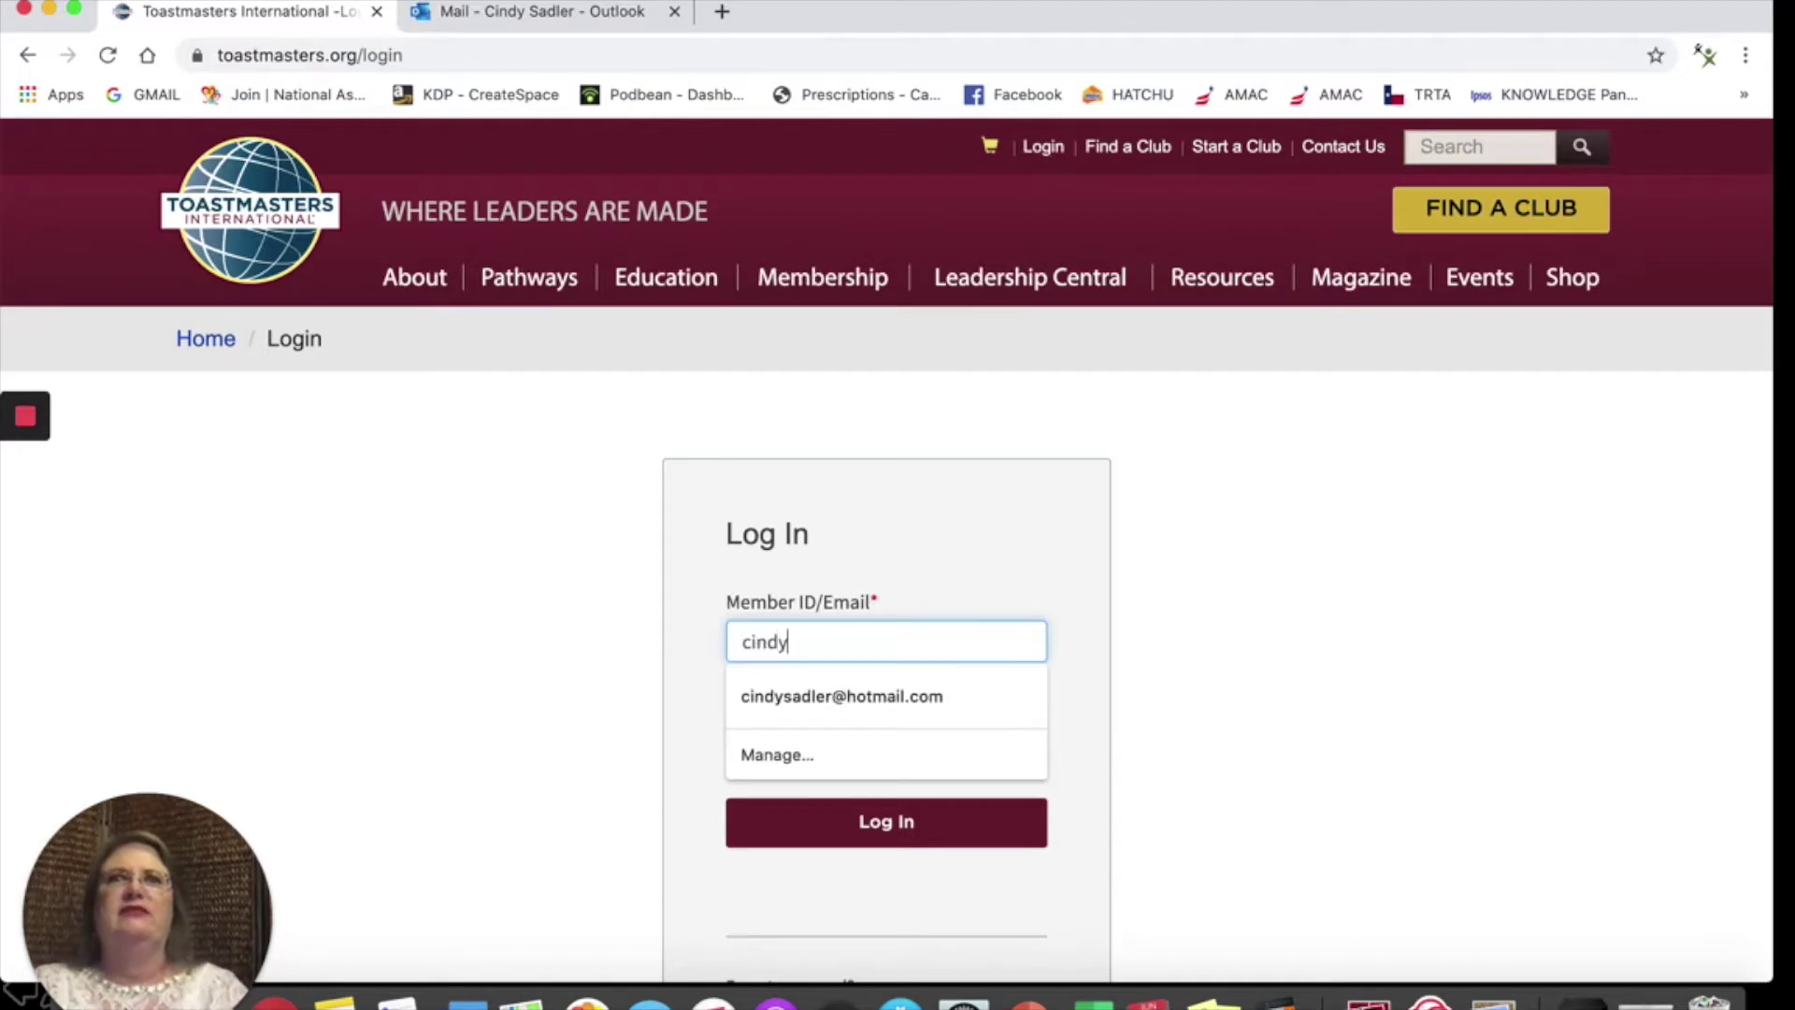
key("Down")
key("Return")
key("Tab")
type("***")
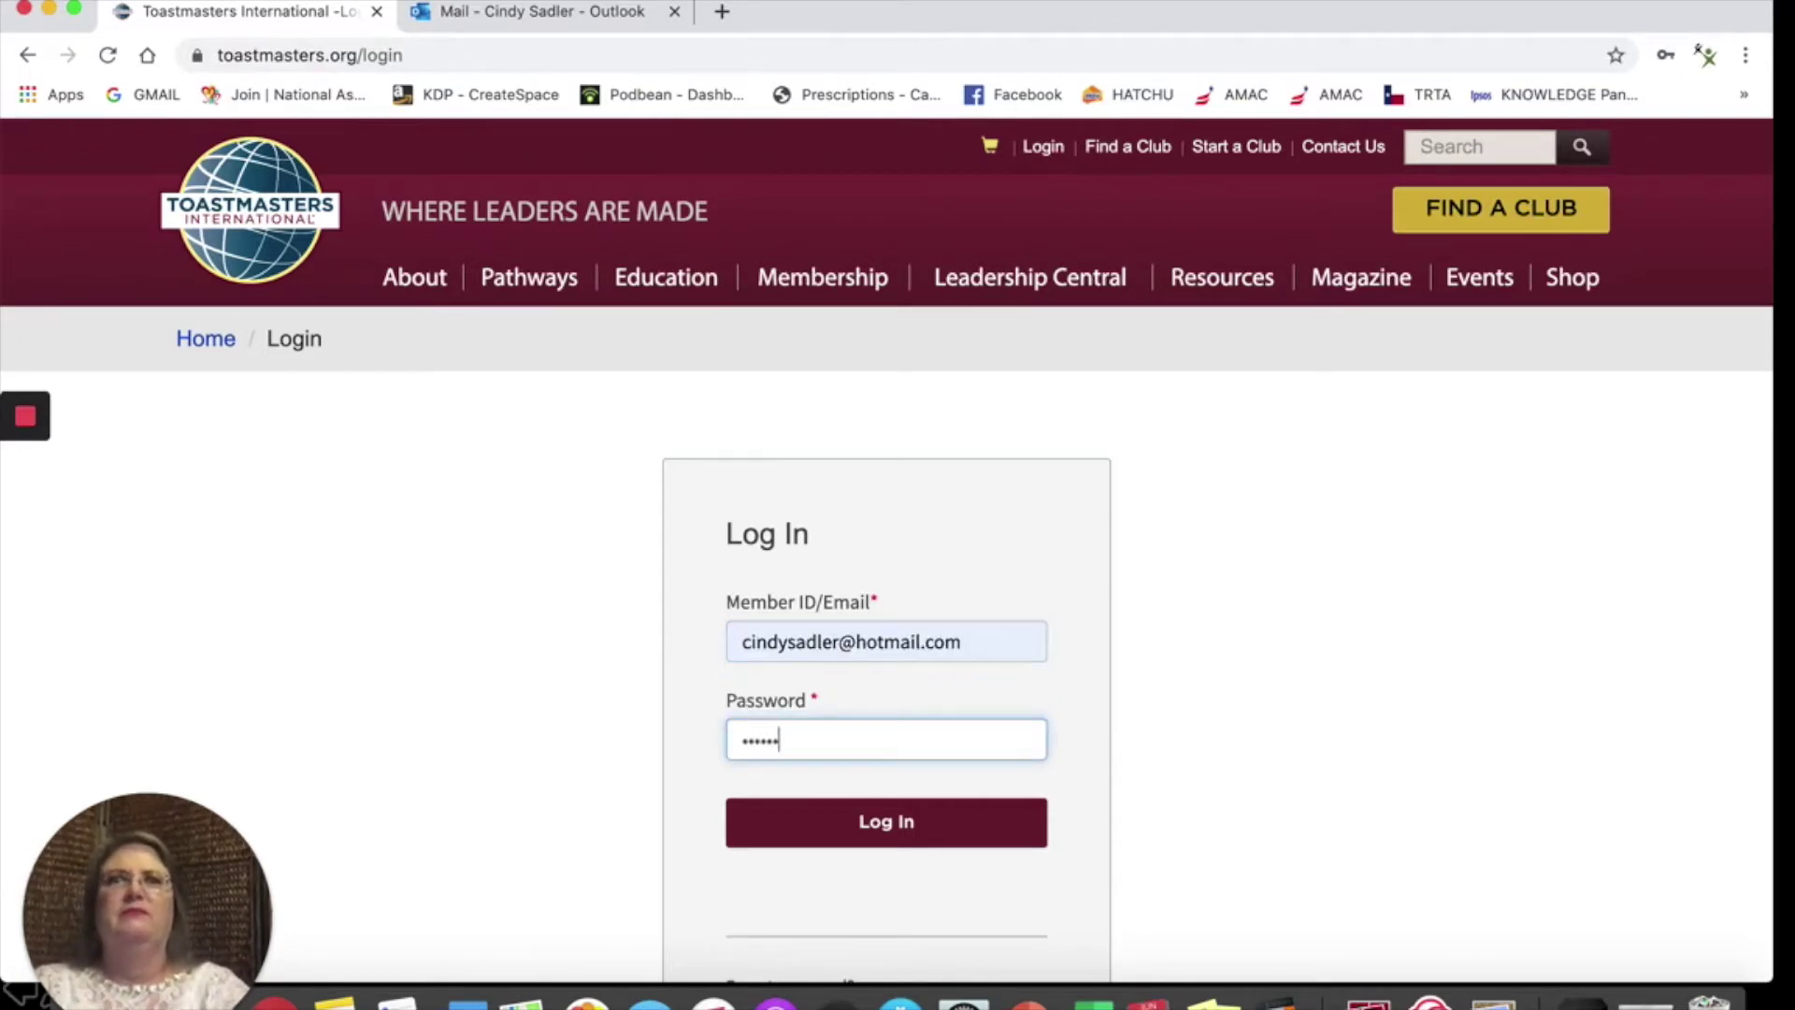
key("Return")
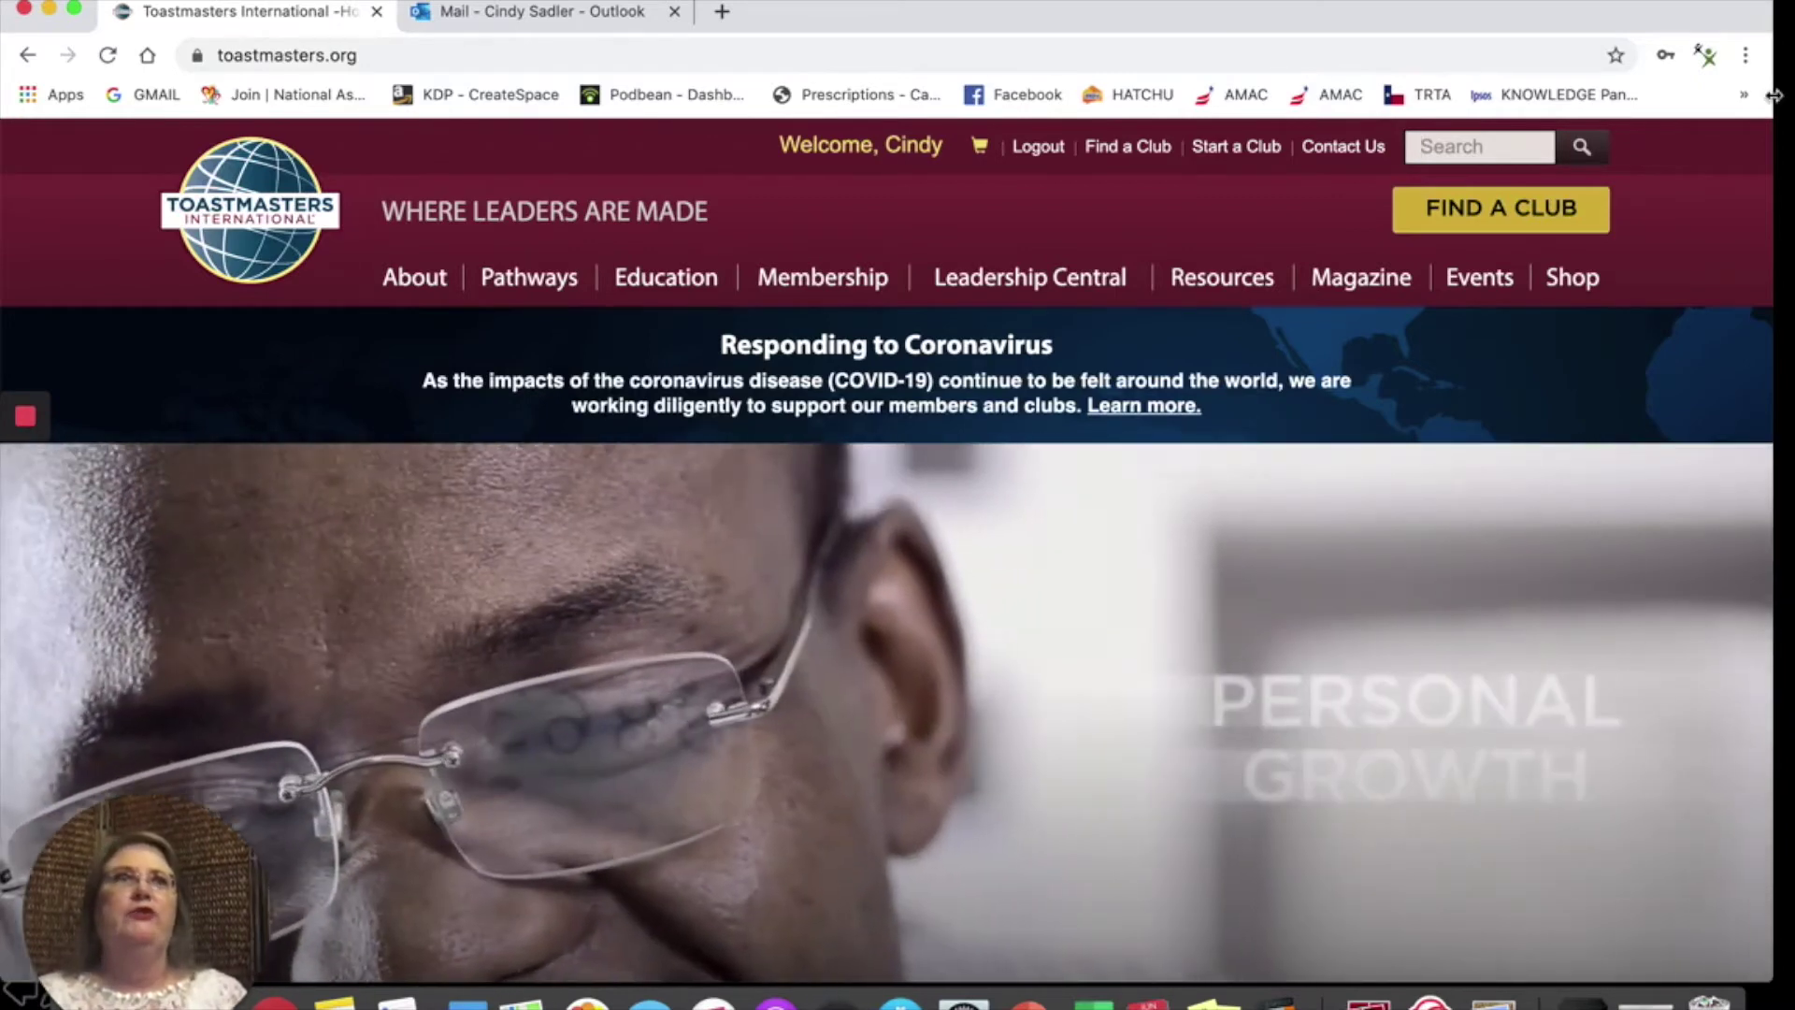
left_click(1746, 58)
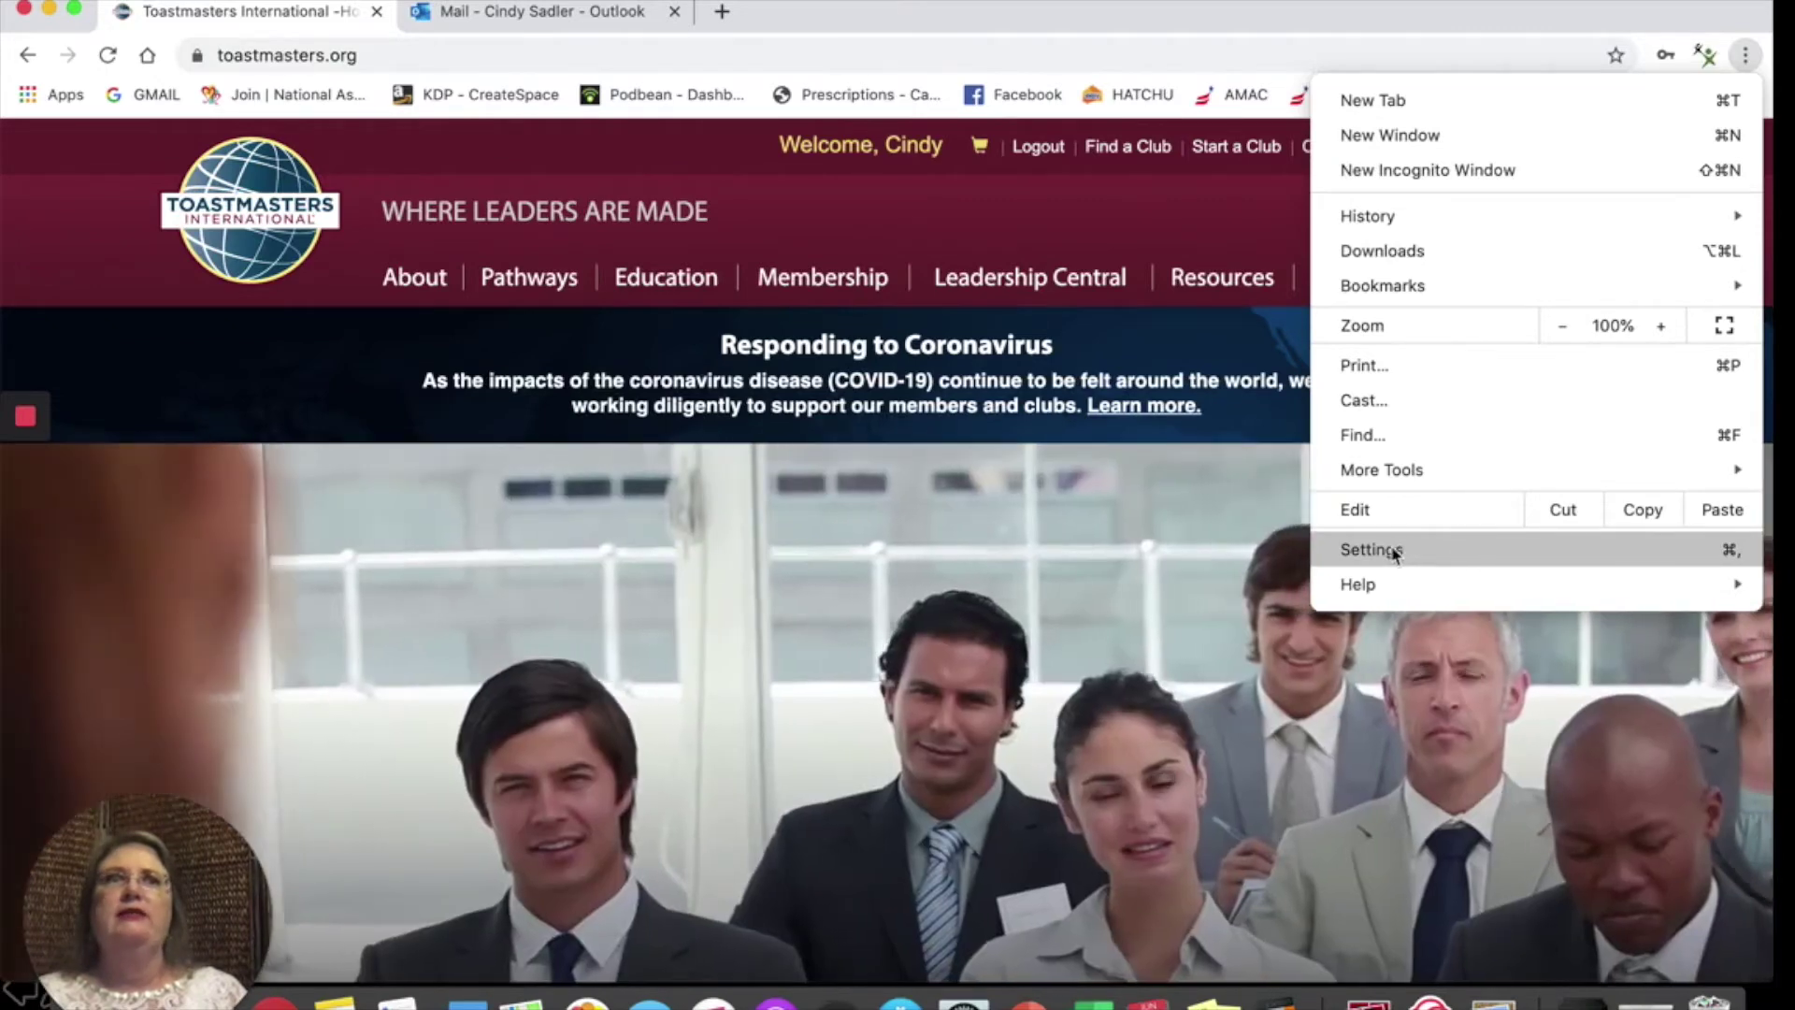
Step: Open Chrome Settings, return to the Toastmasters International tab and open the member's profile
left_click(1393, 551)
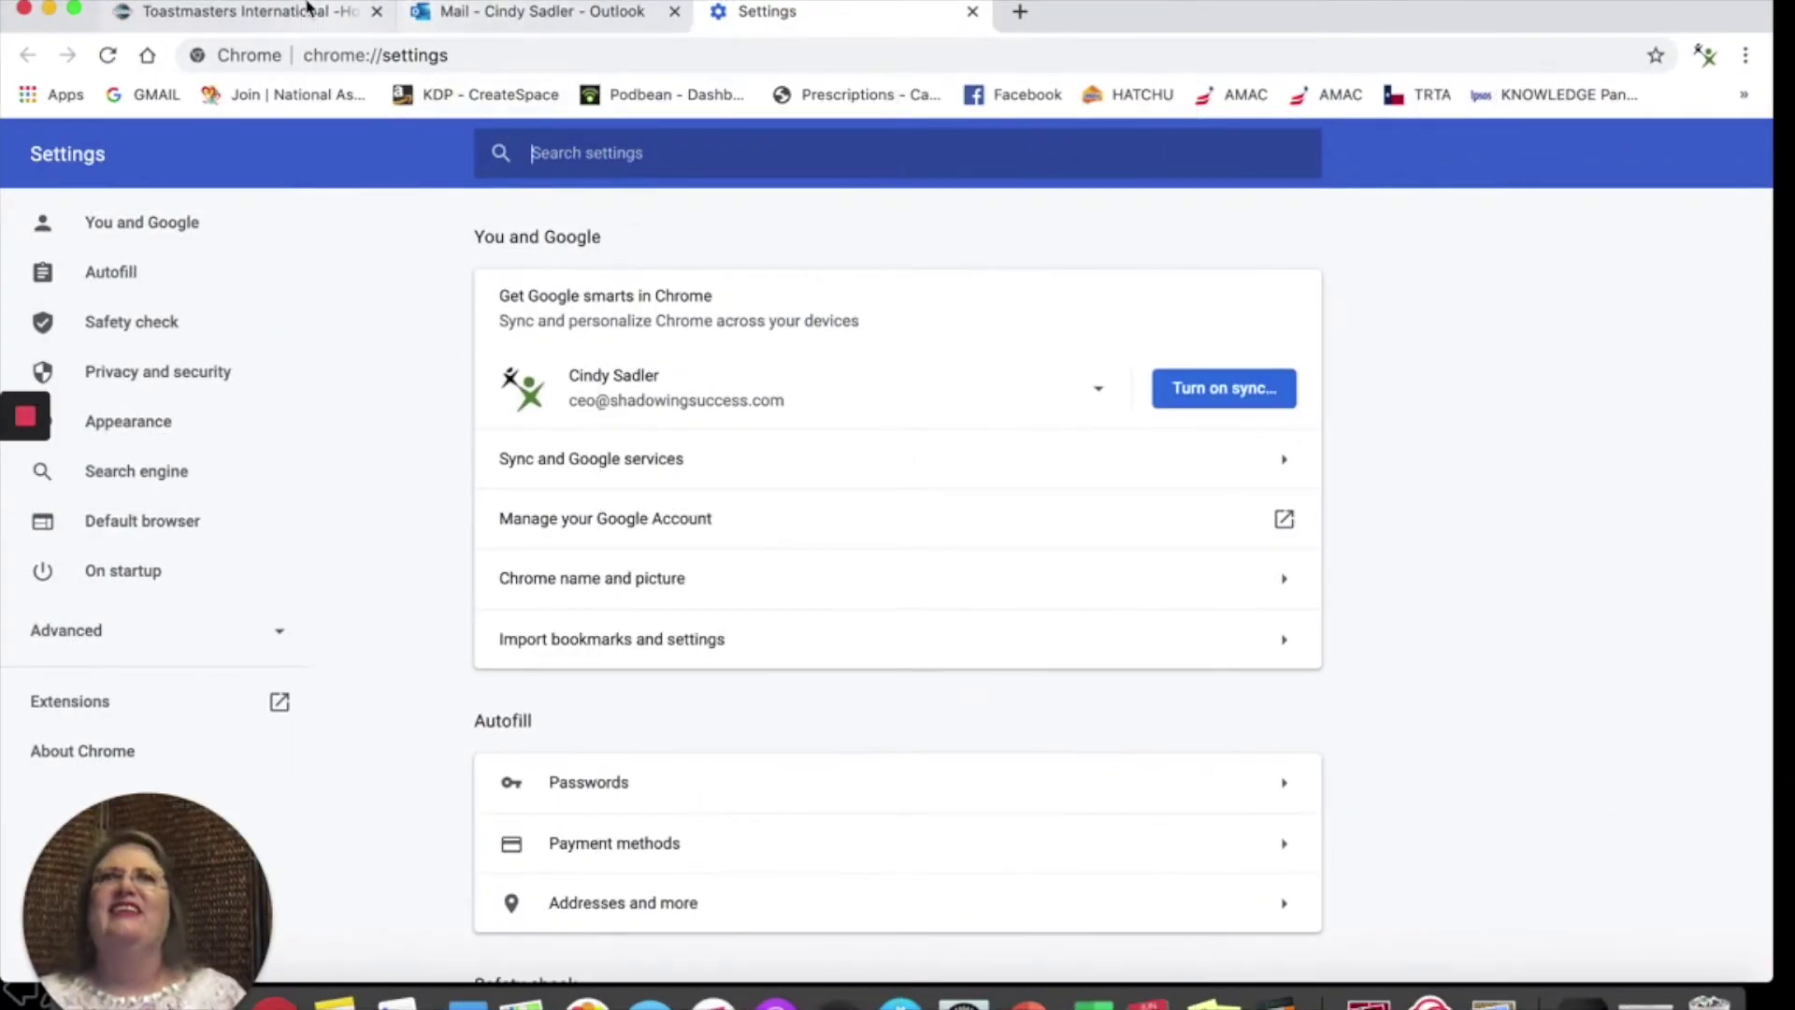
left_click(306, 9)
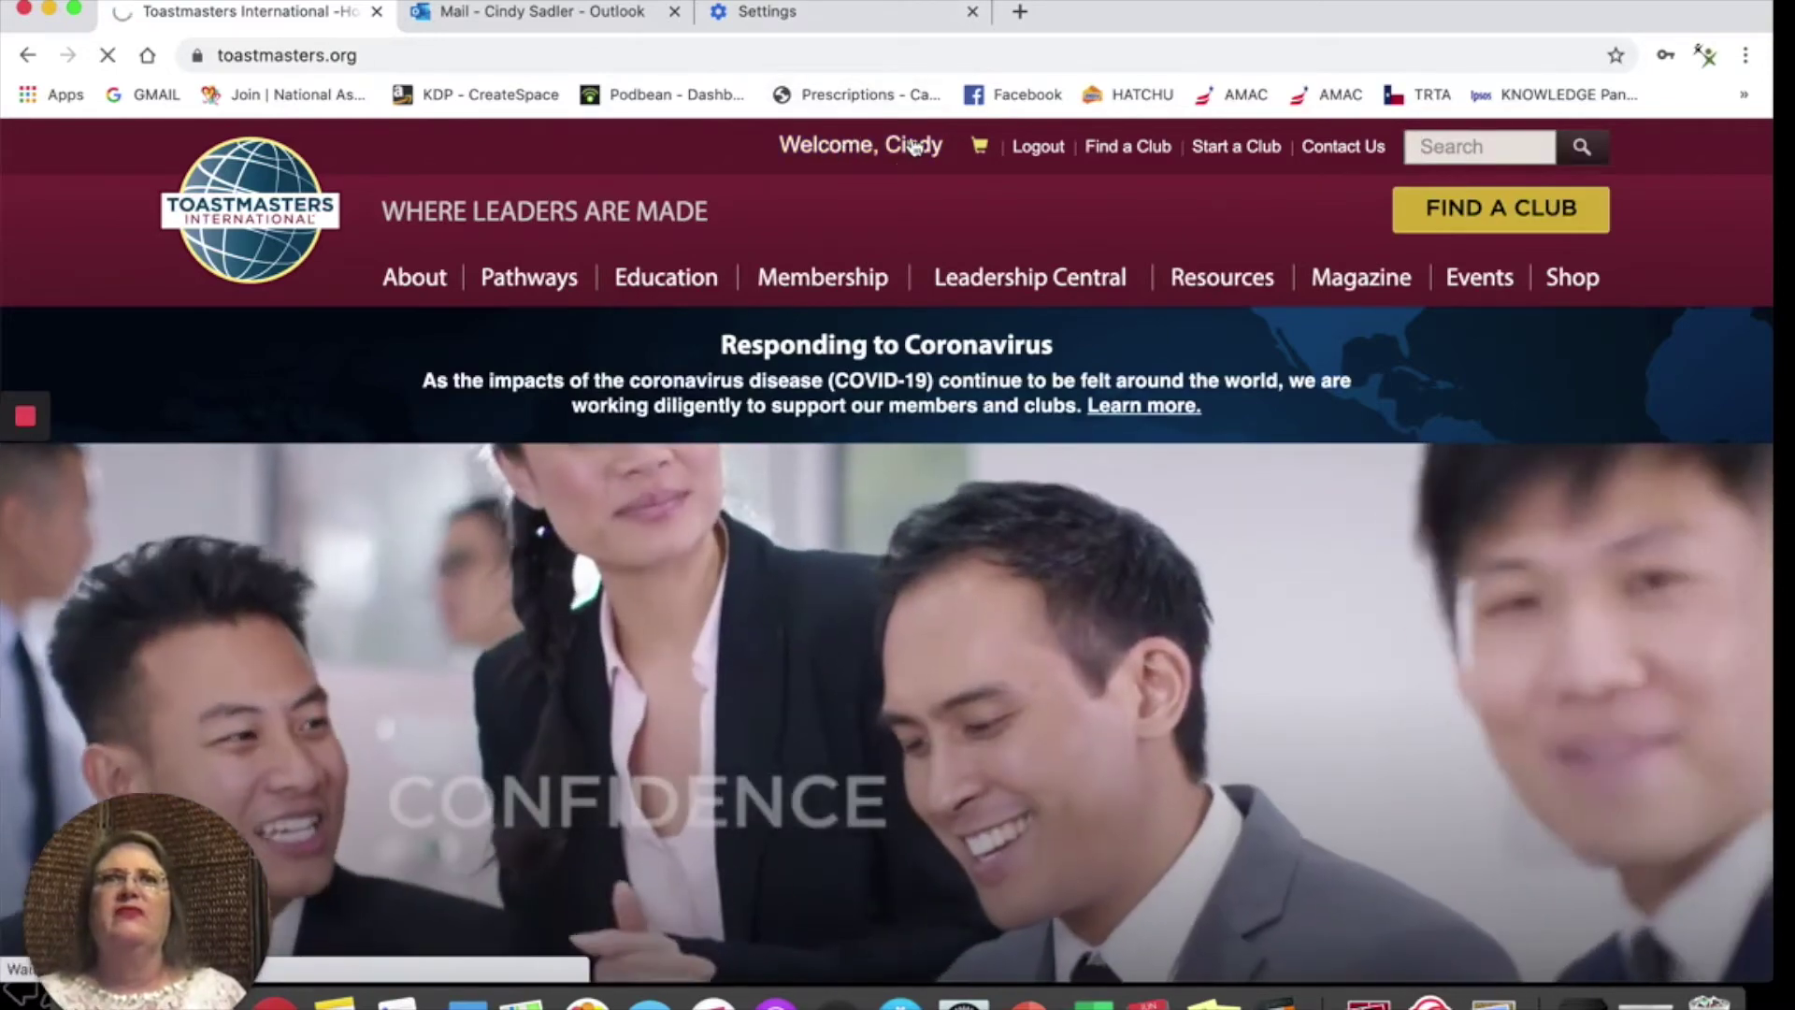
left_click(868, 268)
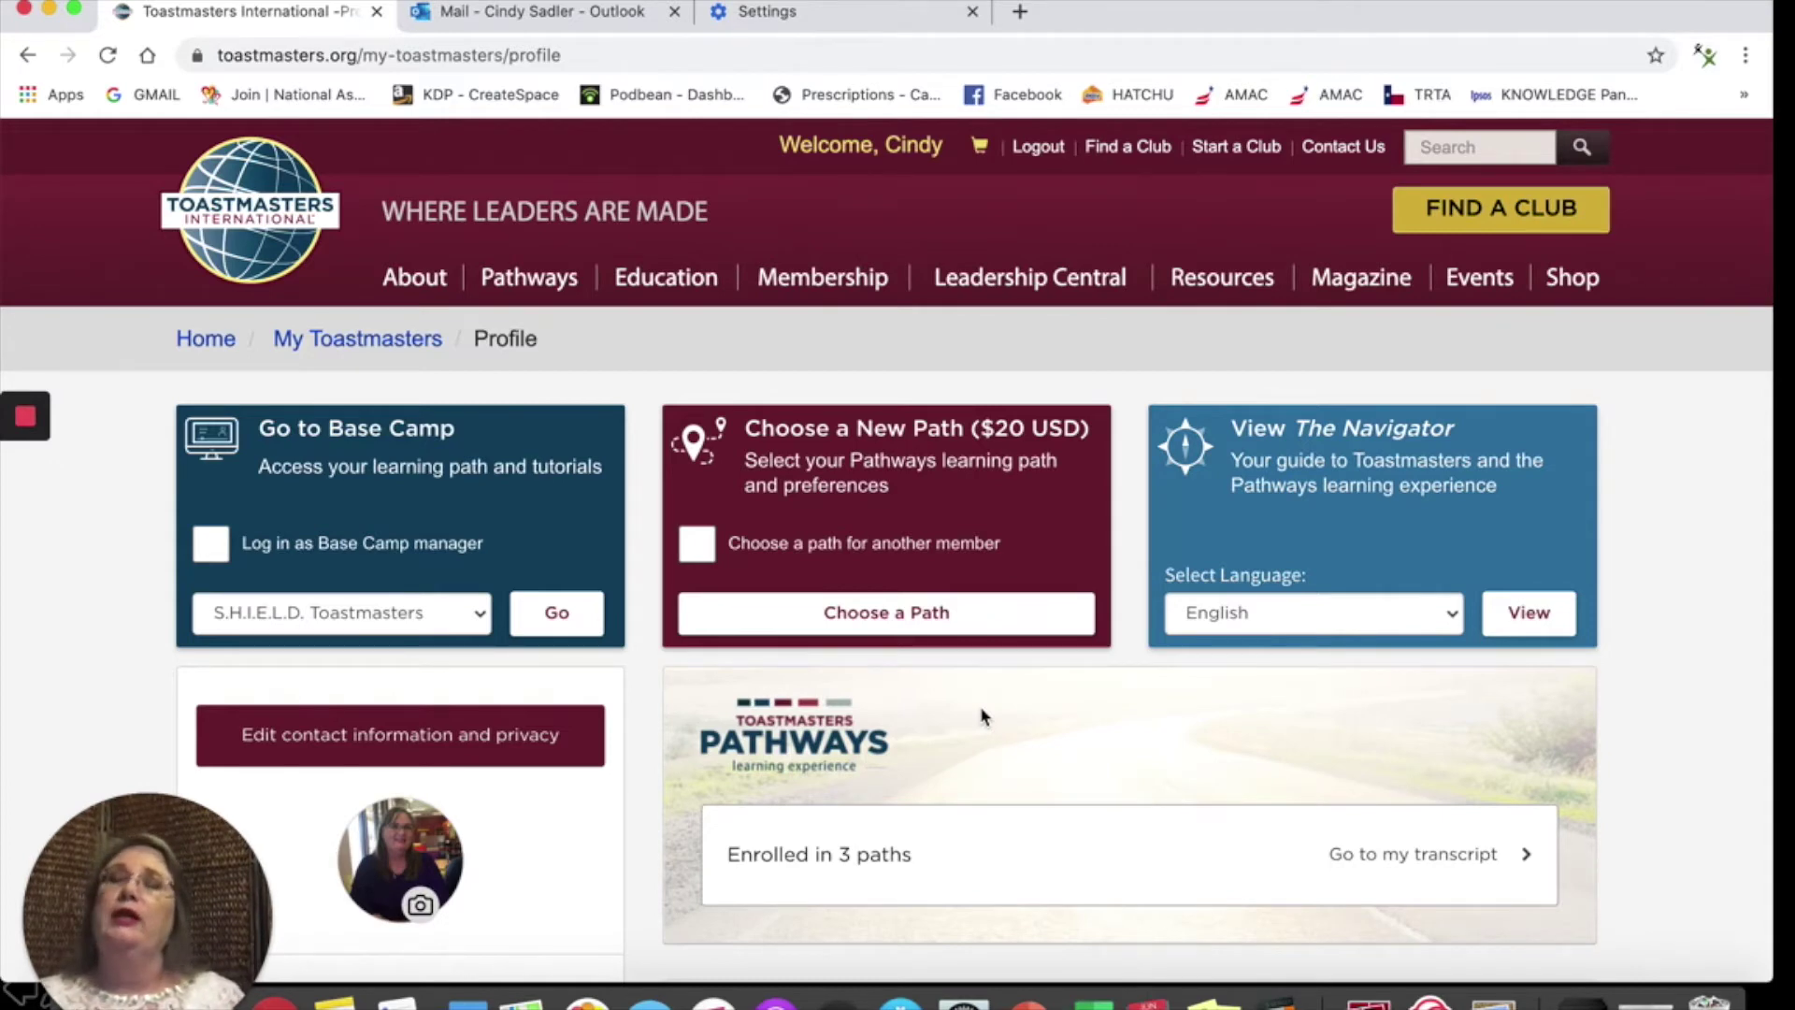
Step: Scroll through the My Toastmasters Profile page to review the three clubs and Pathways enrollment
scroll(982, 717, "down", 6)
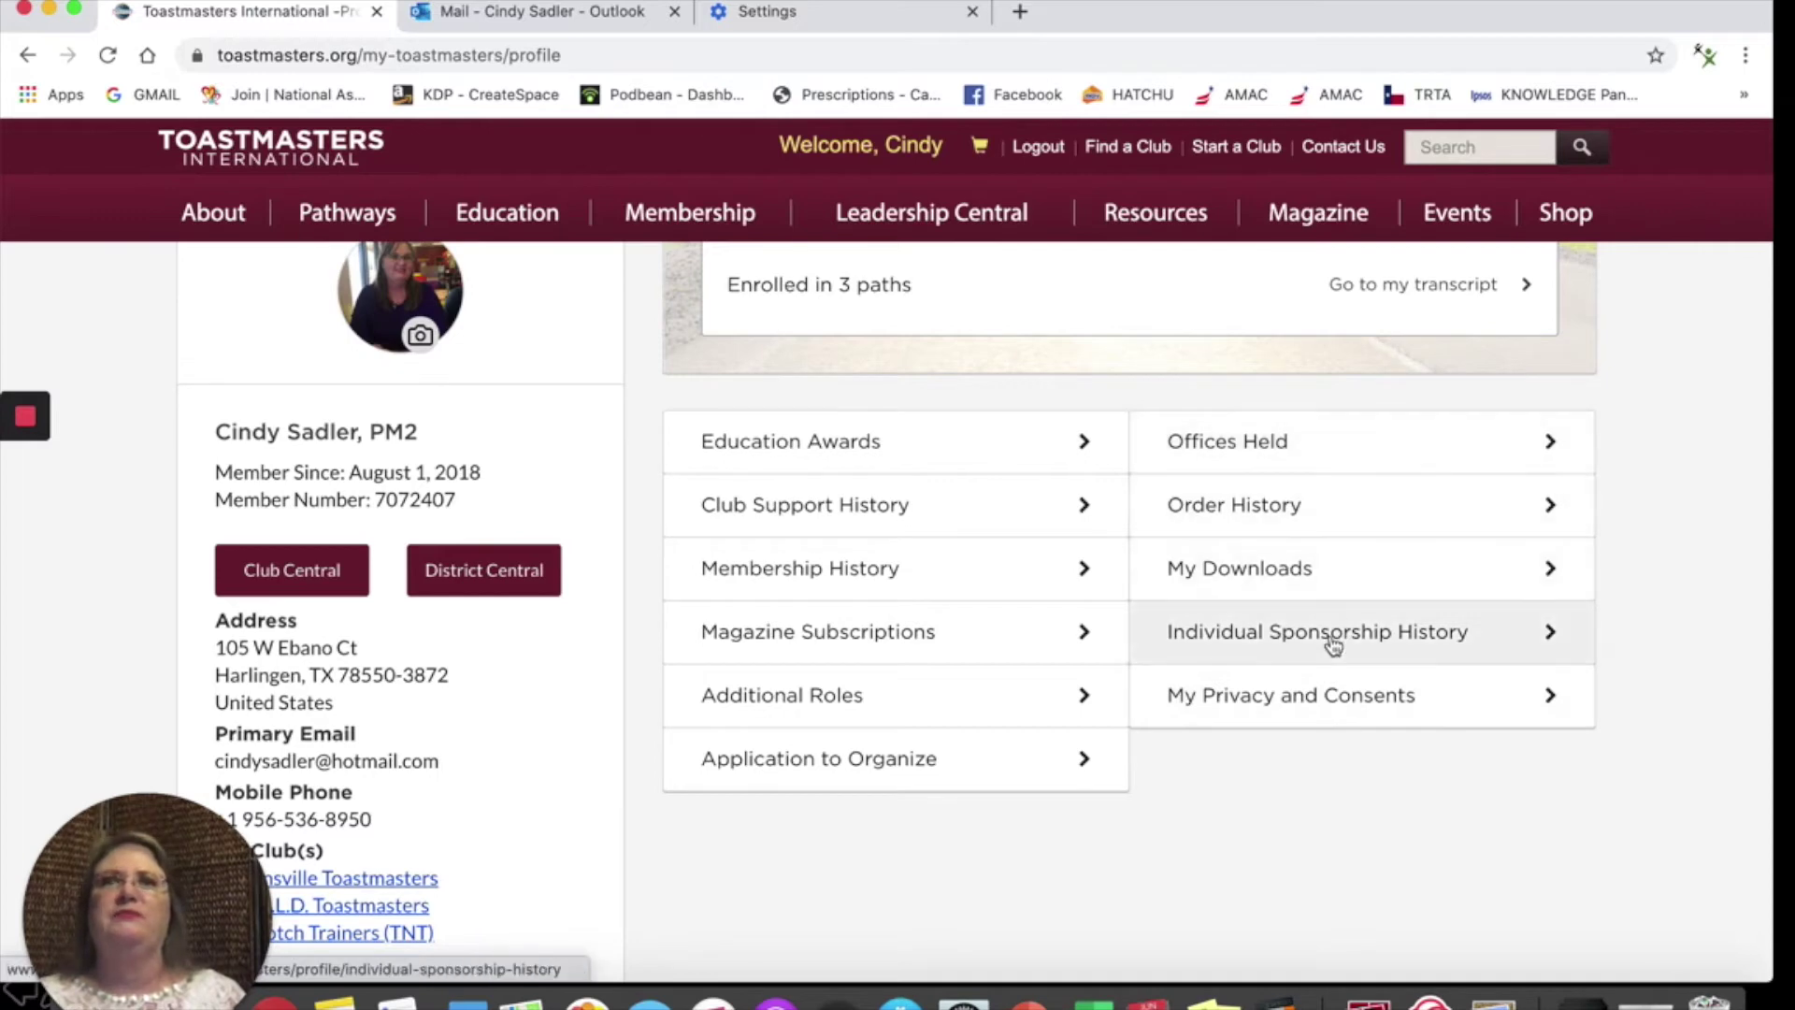
scroll(1332, 645, "down", 2)
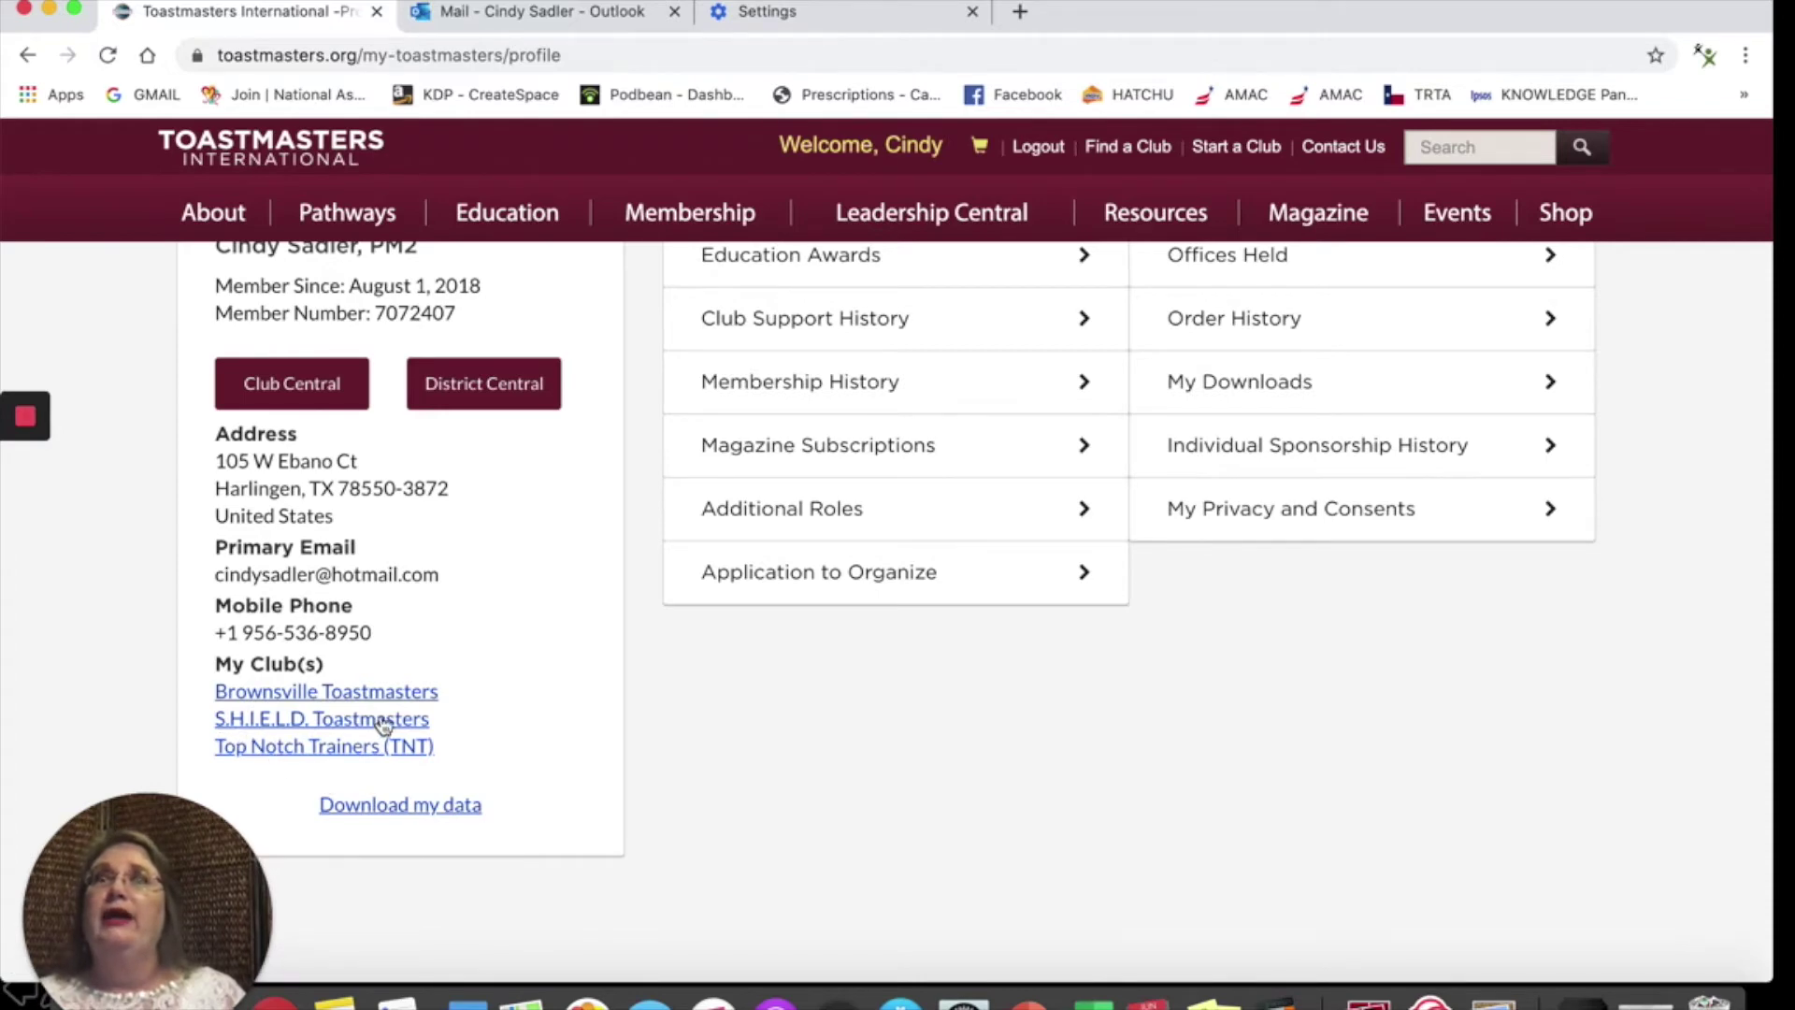
scroll(368, 533, "up", 2)
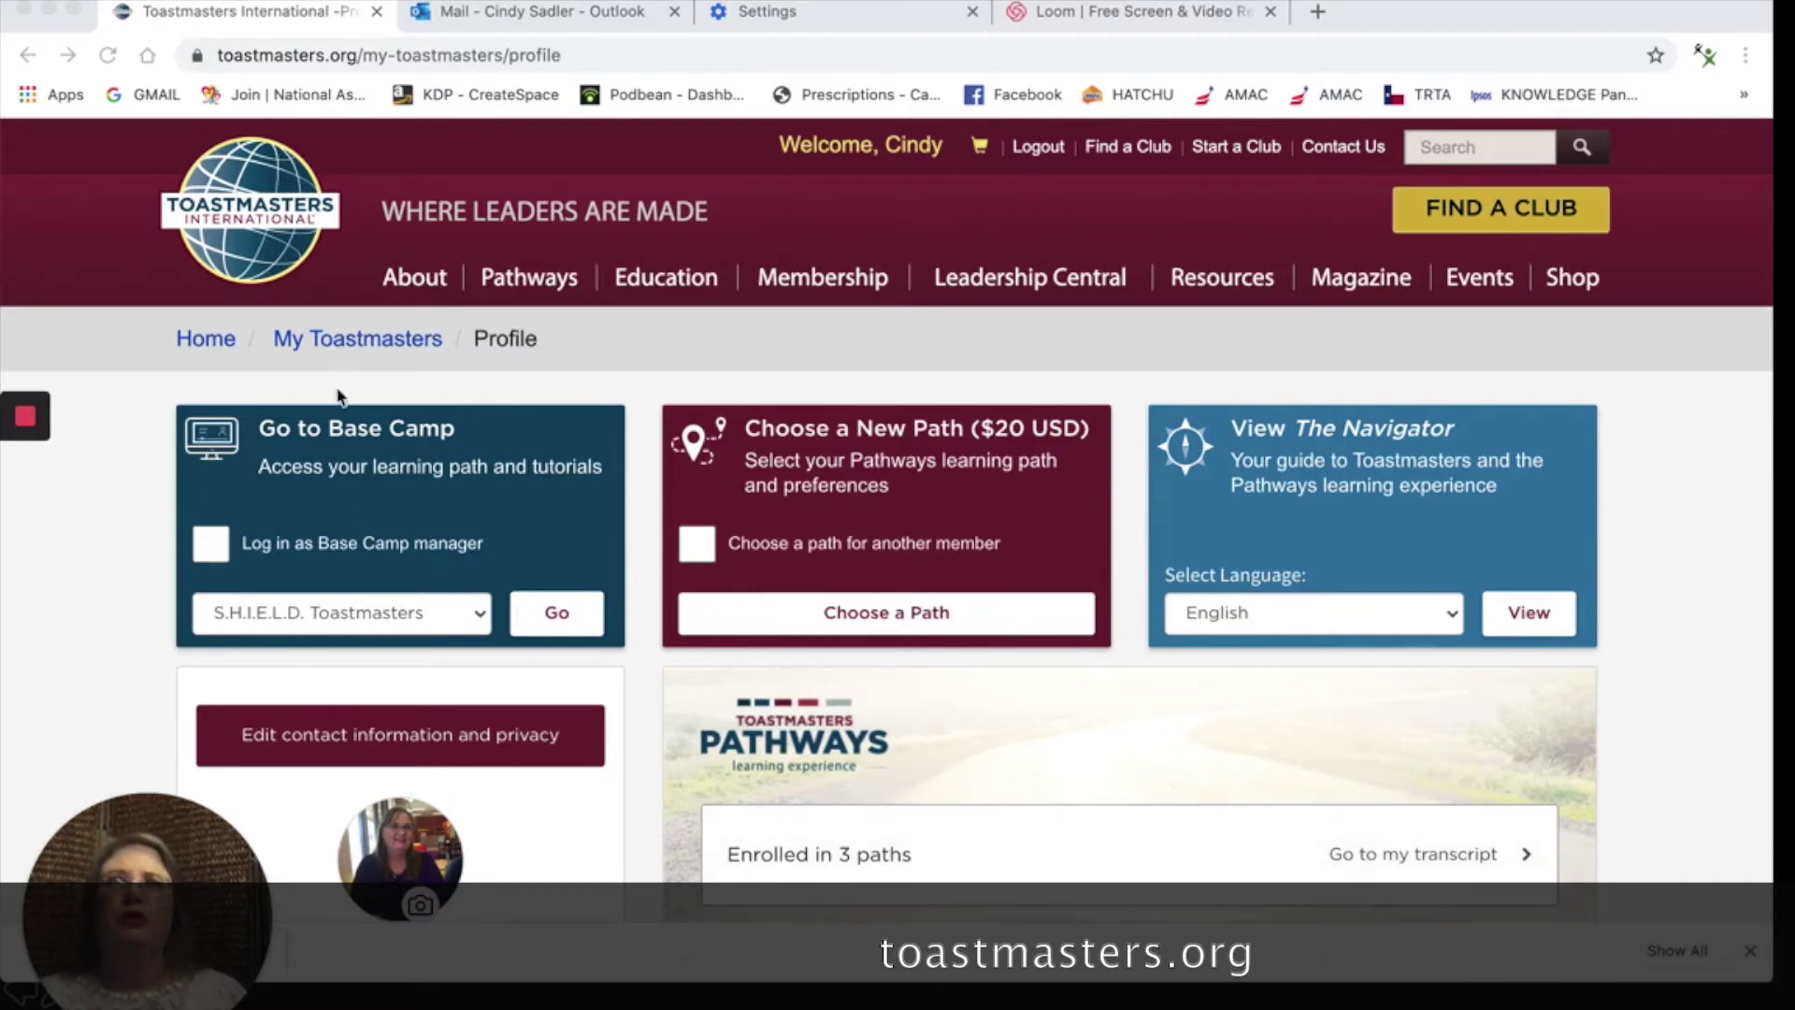
Step: Return home, sign out, and reopen the Log In page scrolled down to Forgot password?
left_click(231, 227)
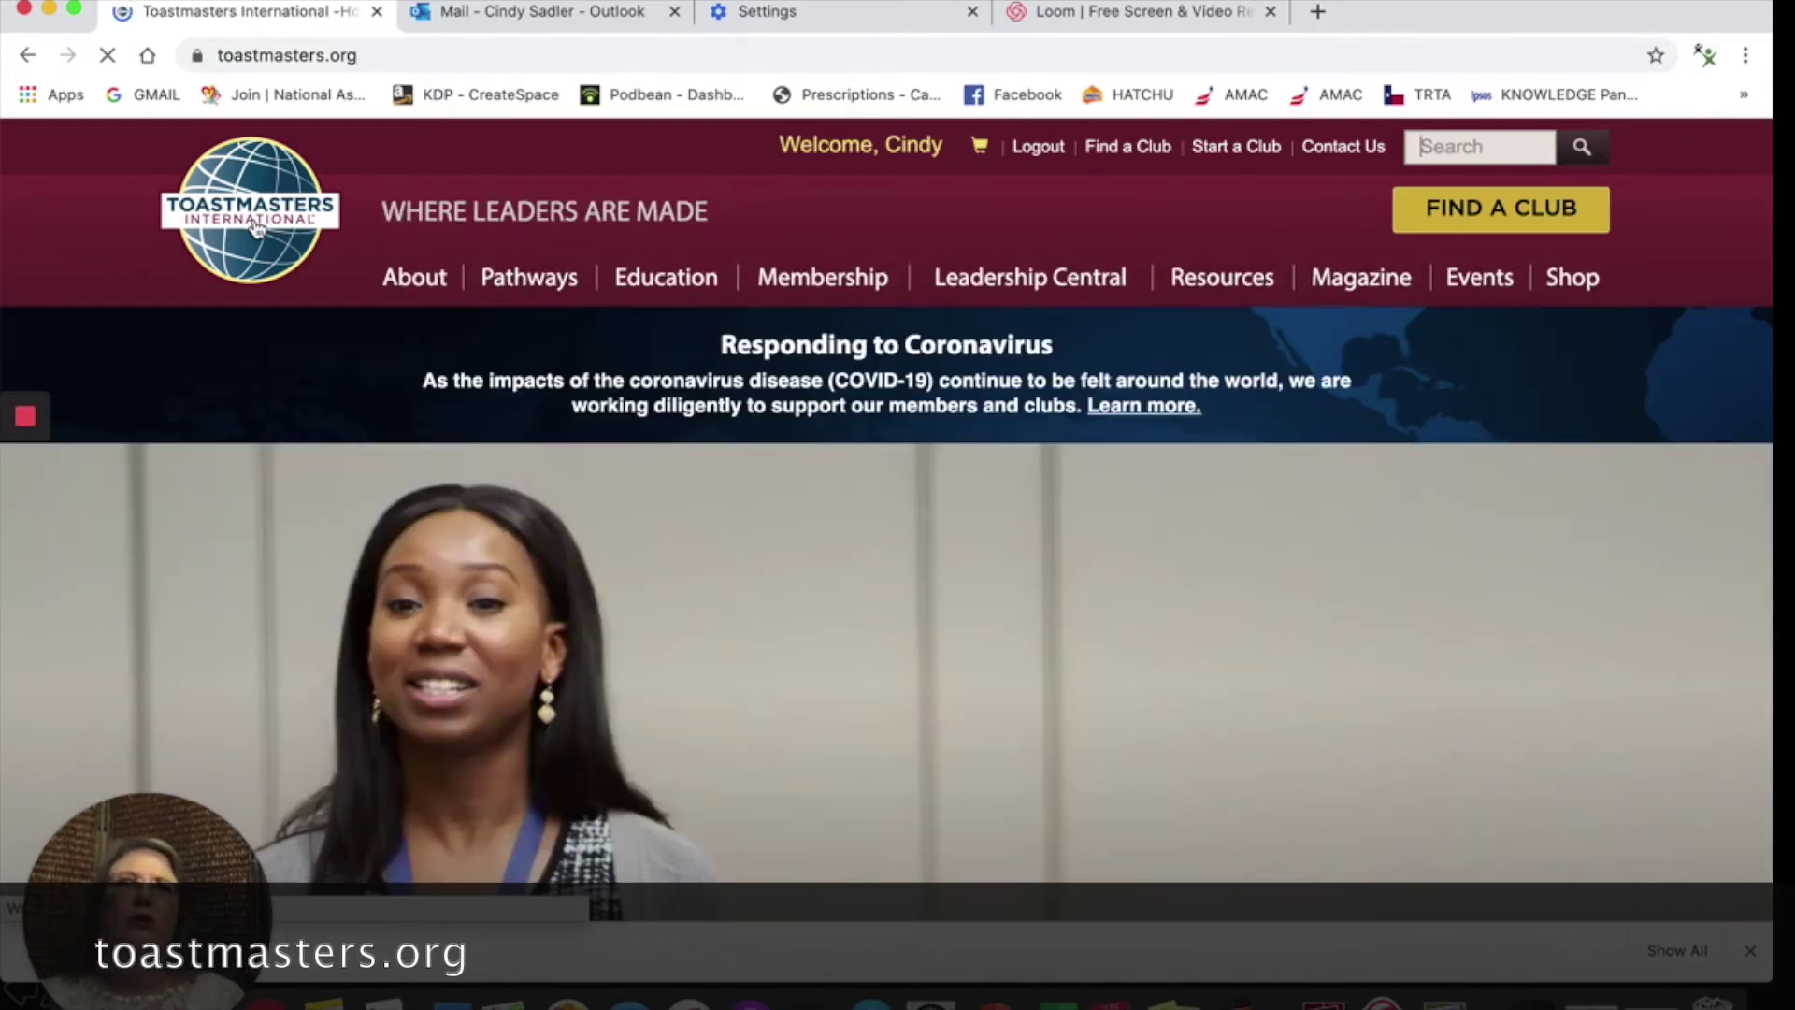
left_click(1038, 149)
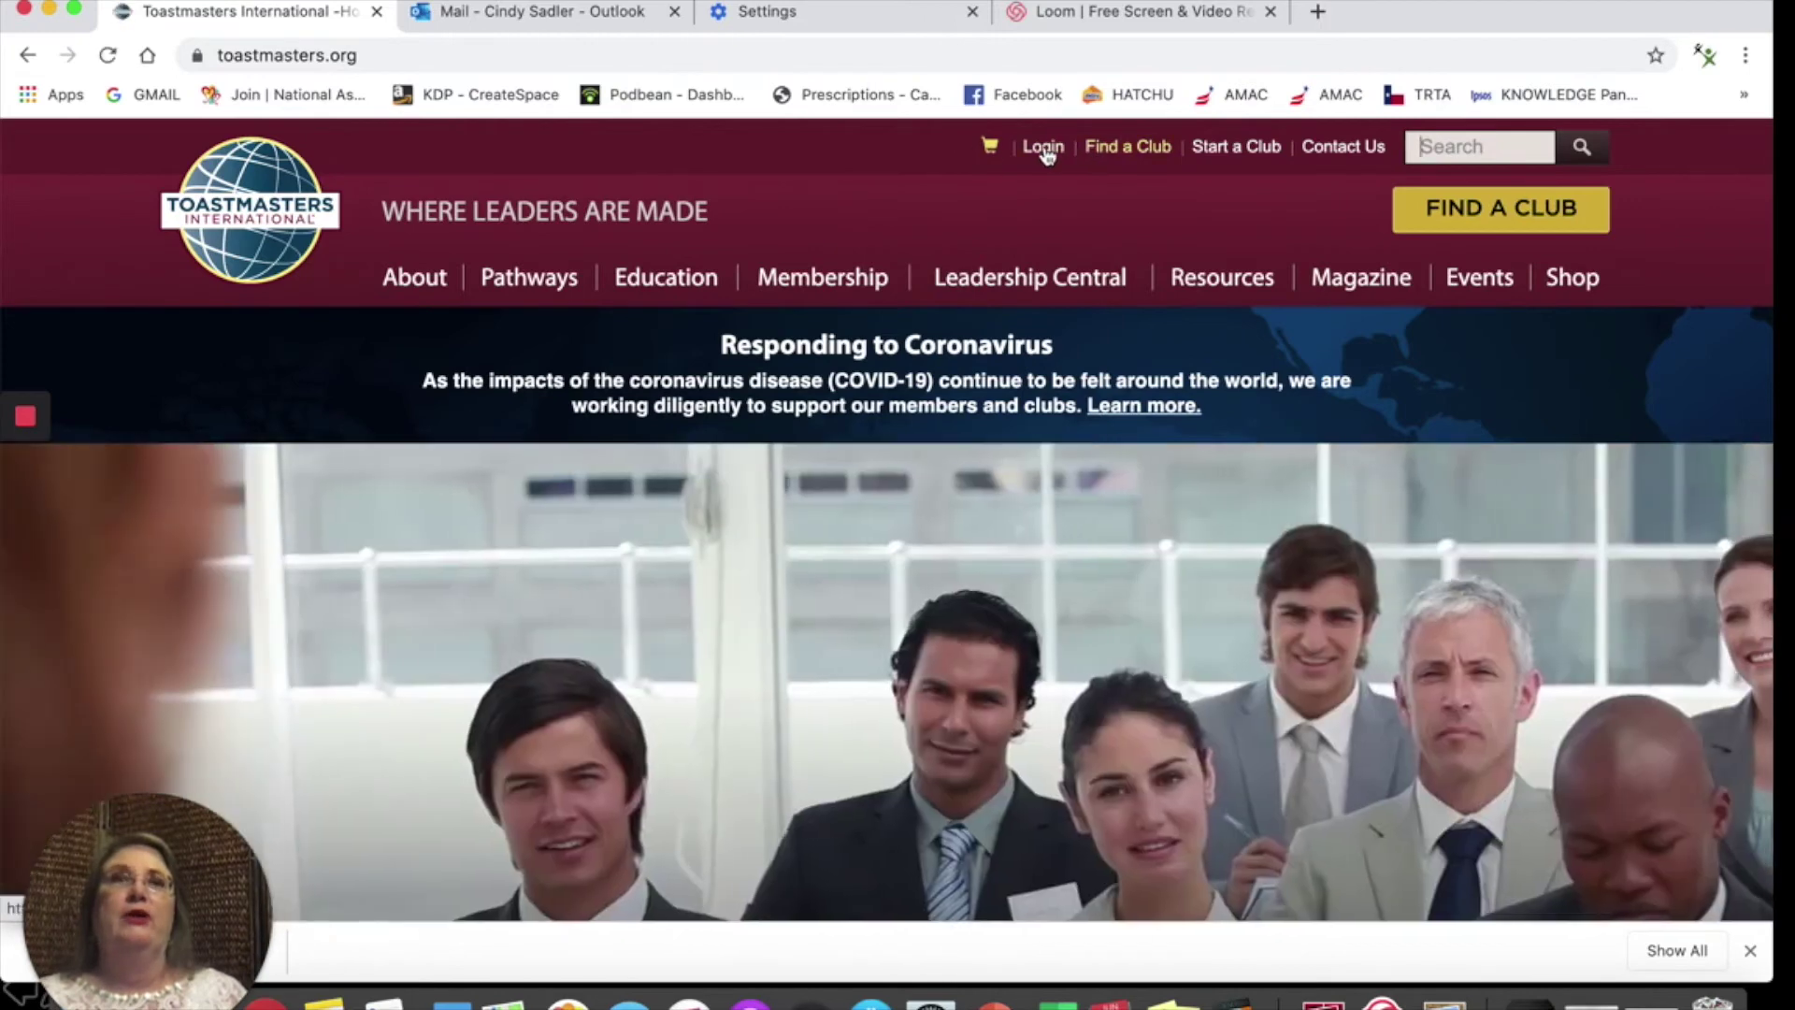
left_click(1043, 149)
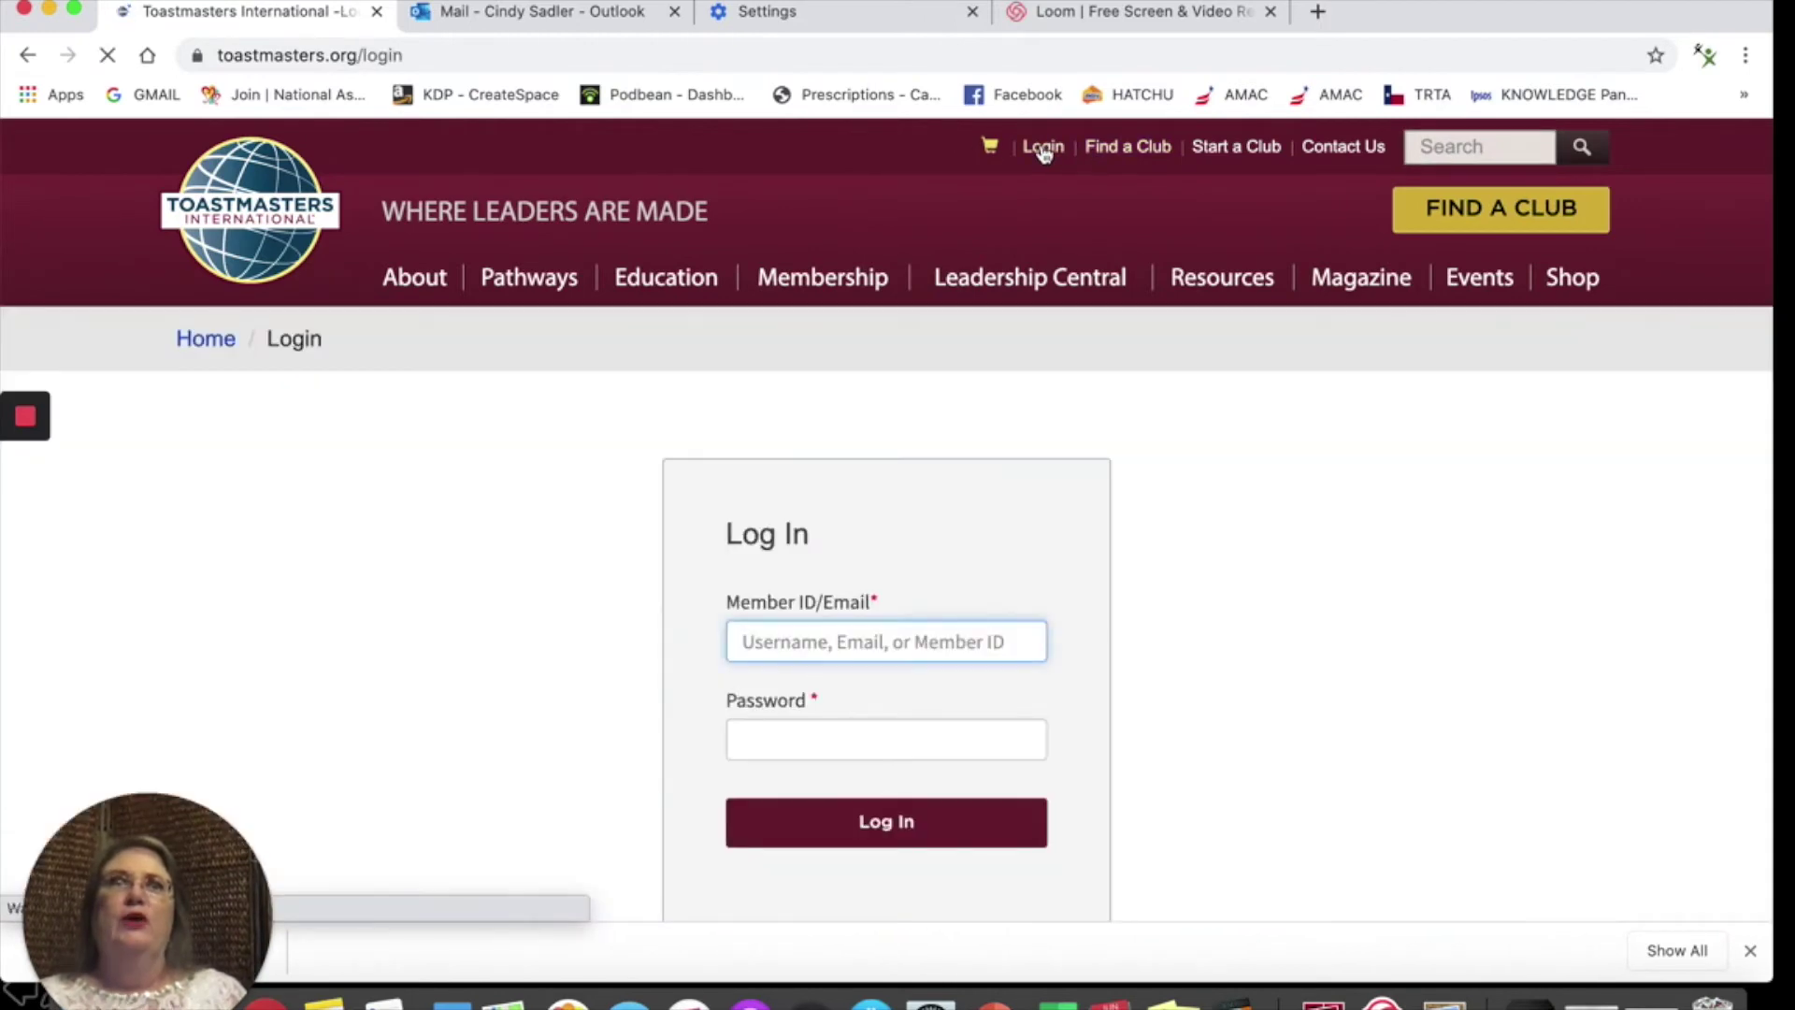
scroll(1003, 513, "down", 6)
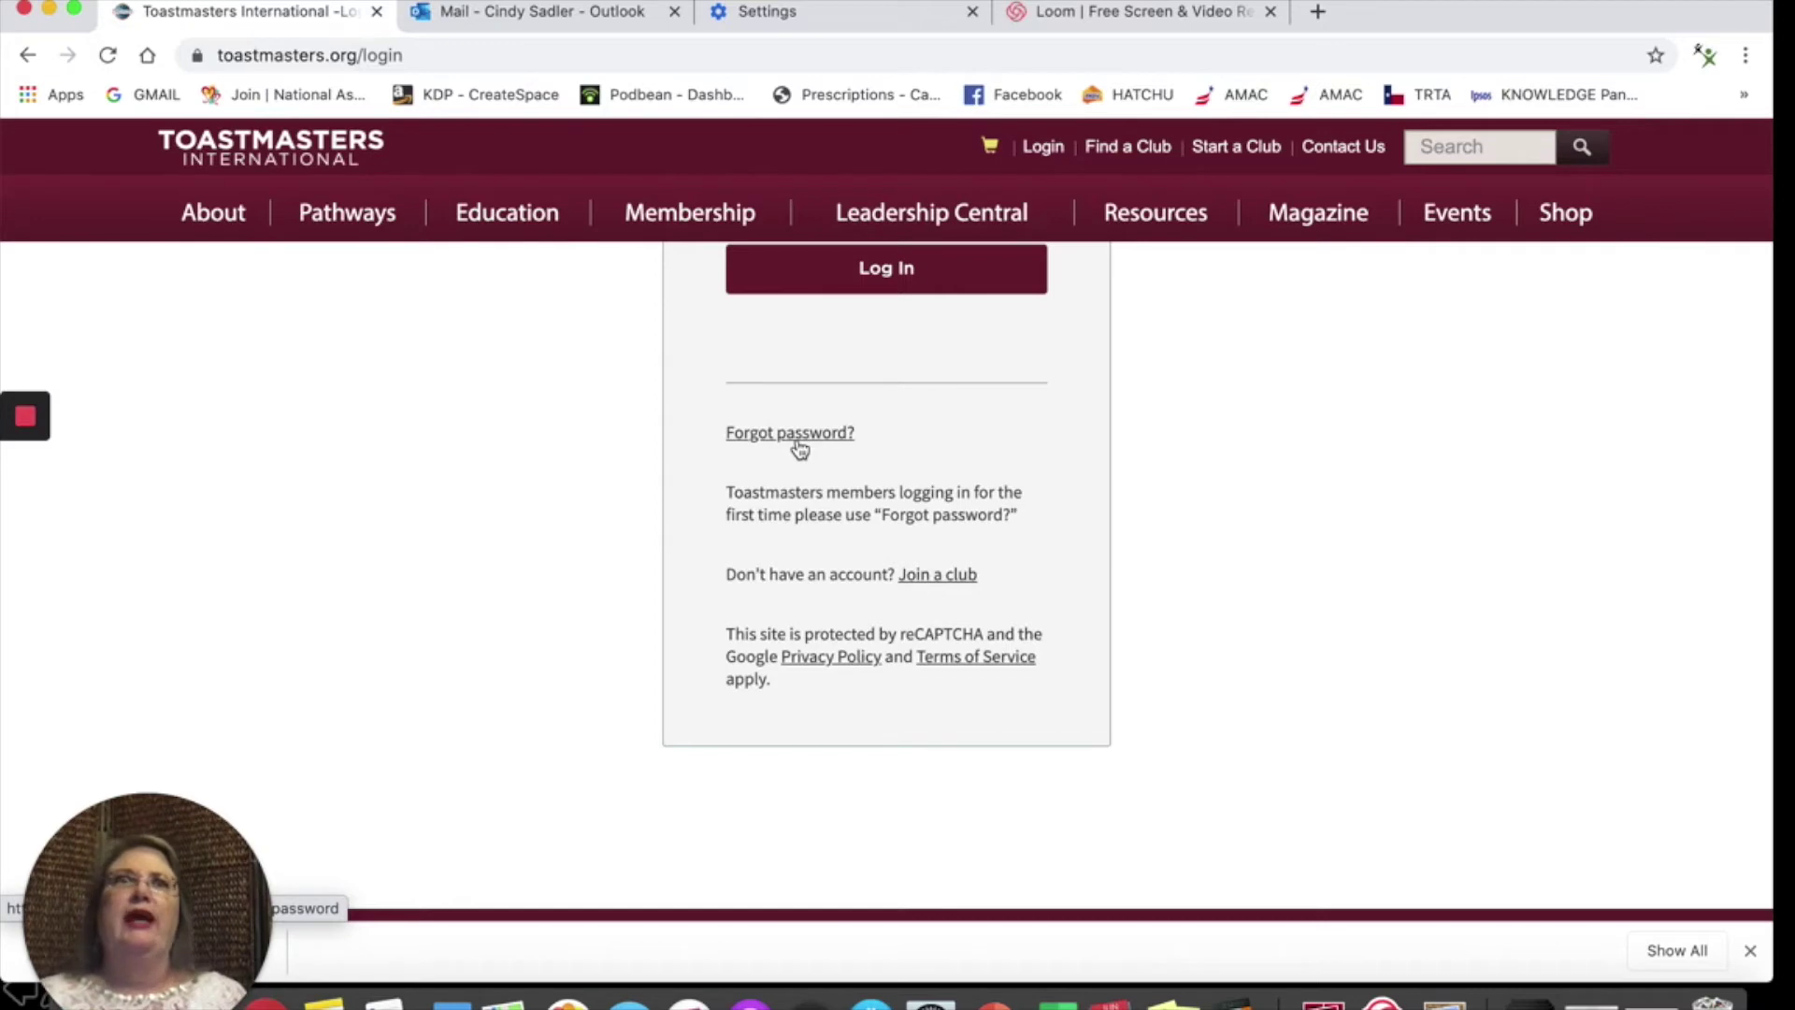
Step: Search Google for 'dell computer turn off pop up blockers' and browse the results
left_click(713, 56)
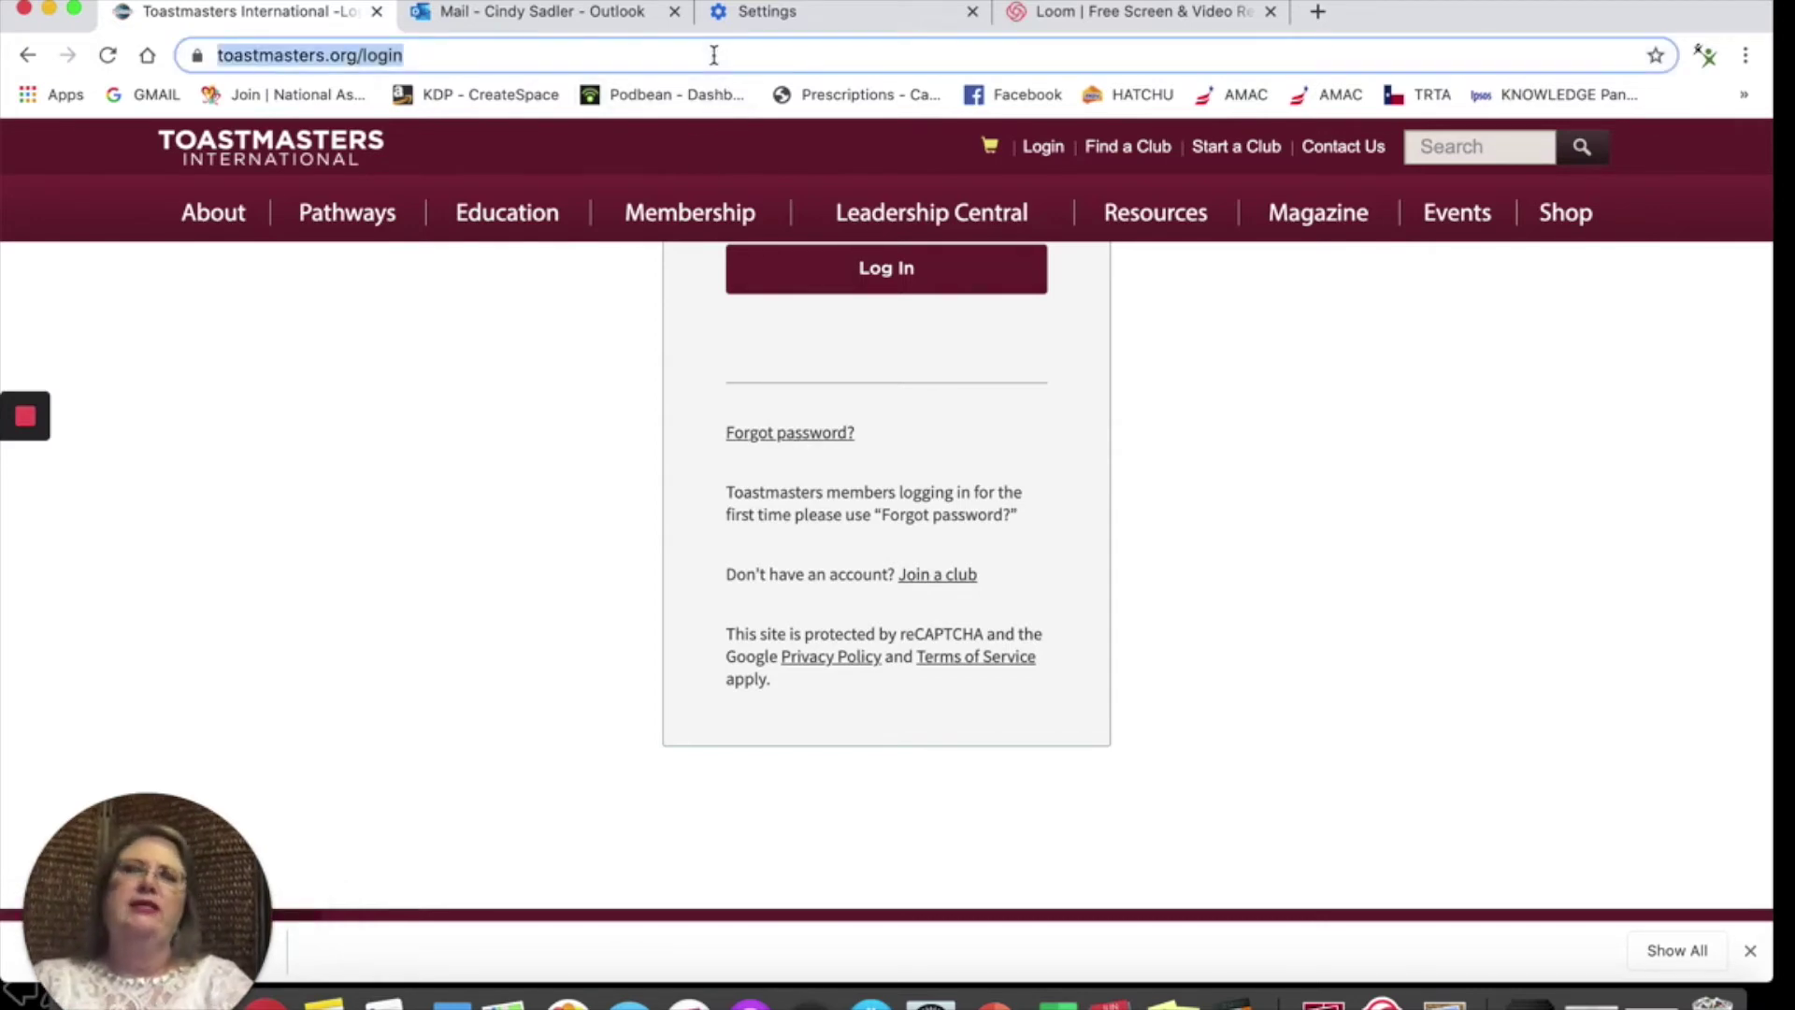
type("dell co")
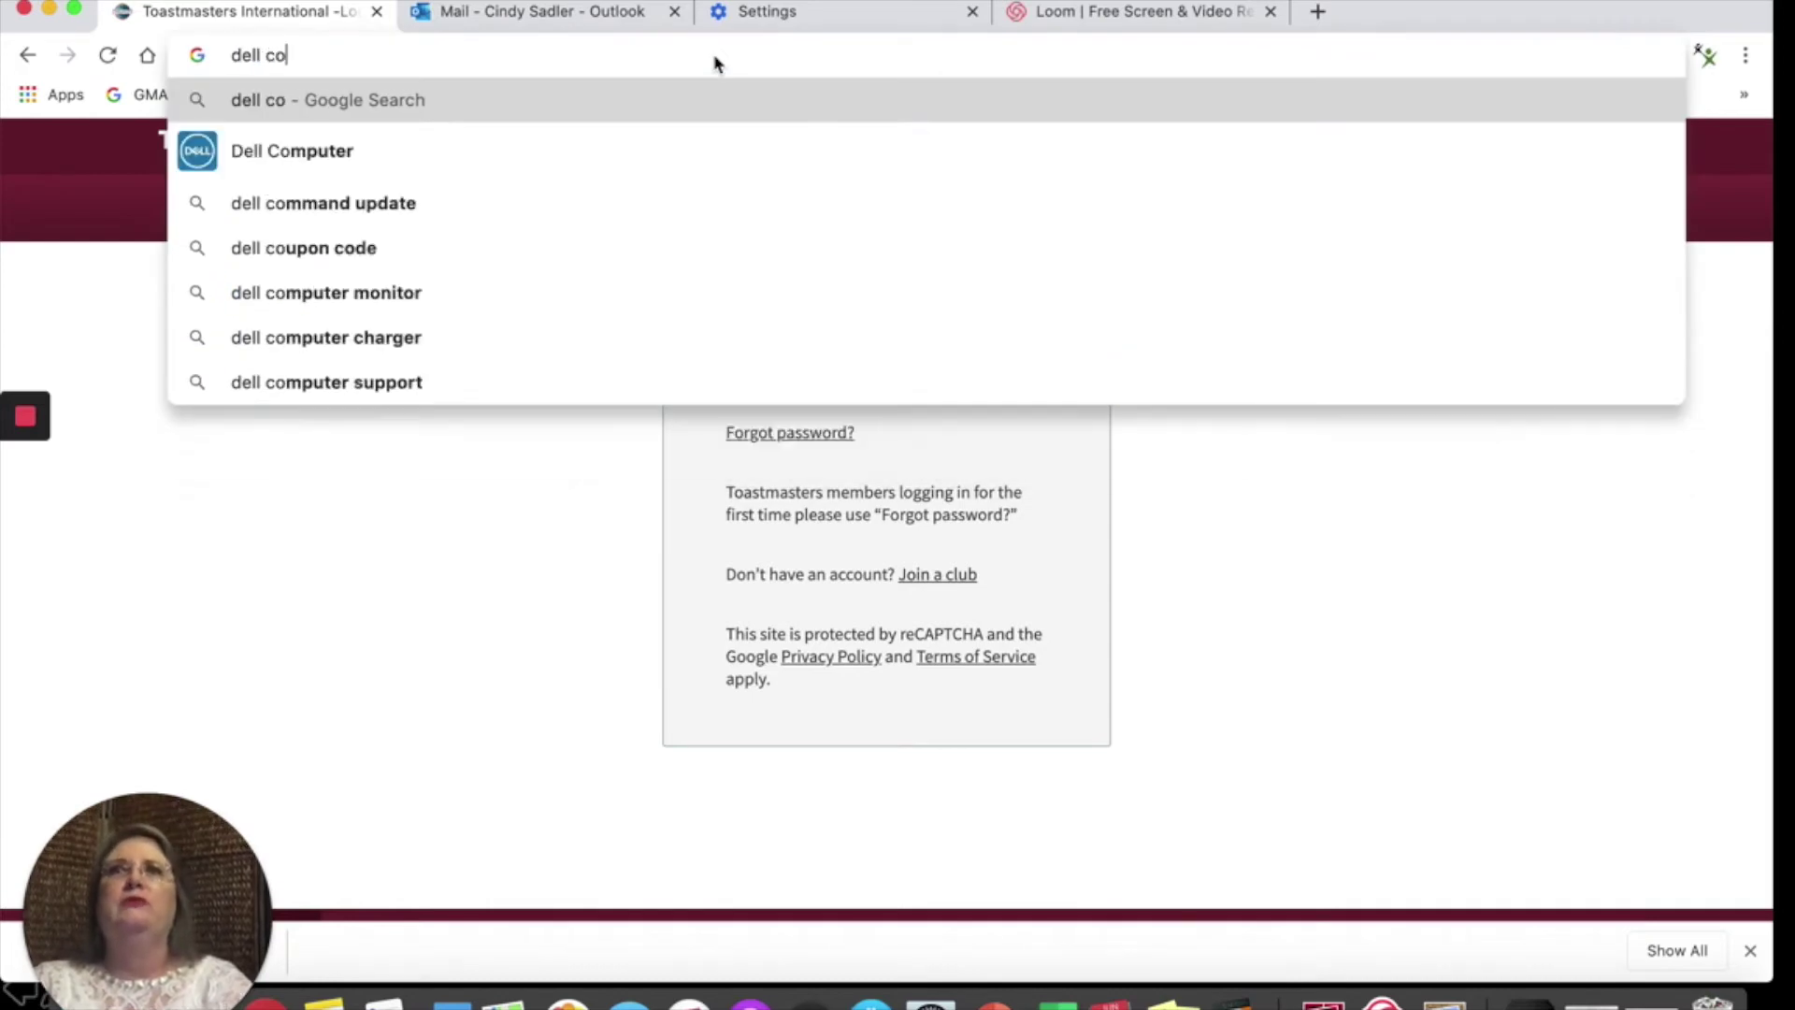
type("mputer ")
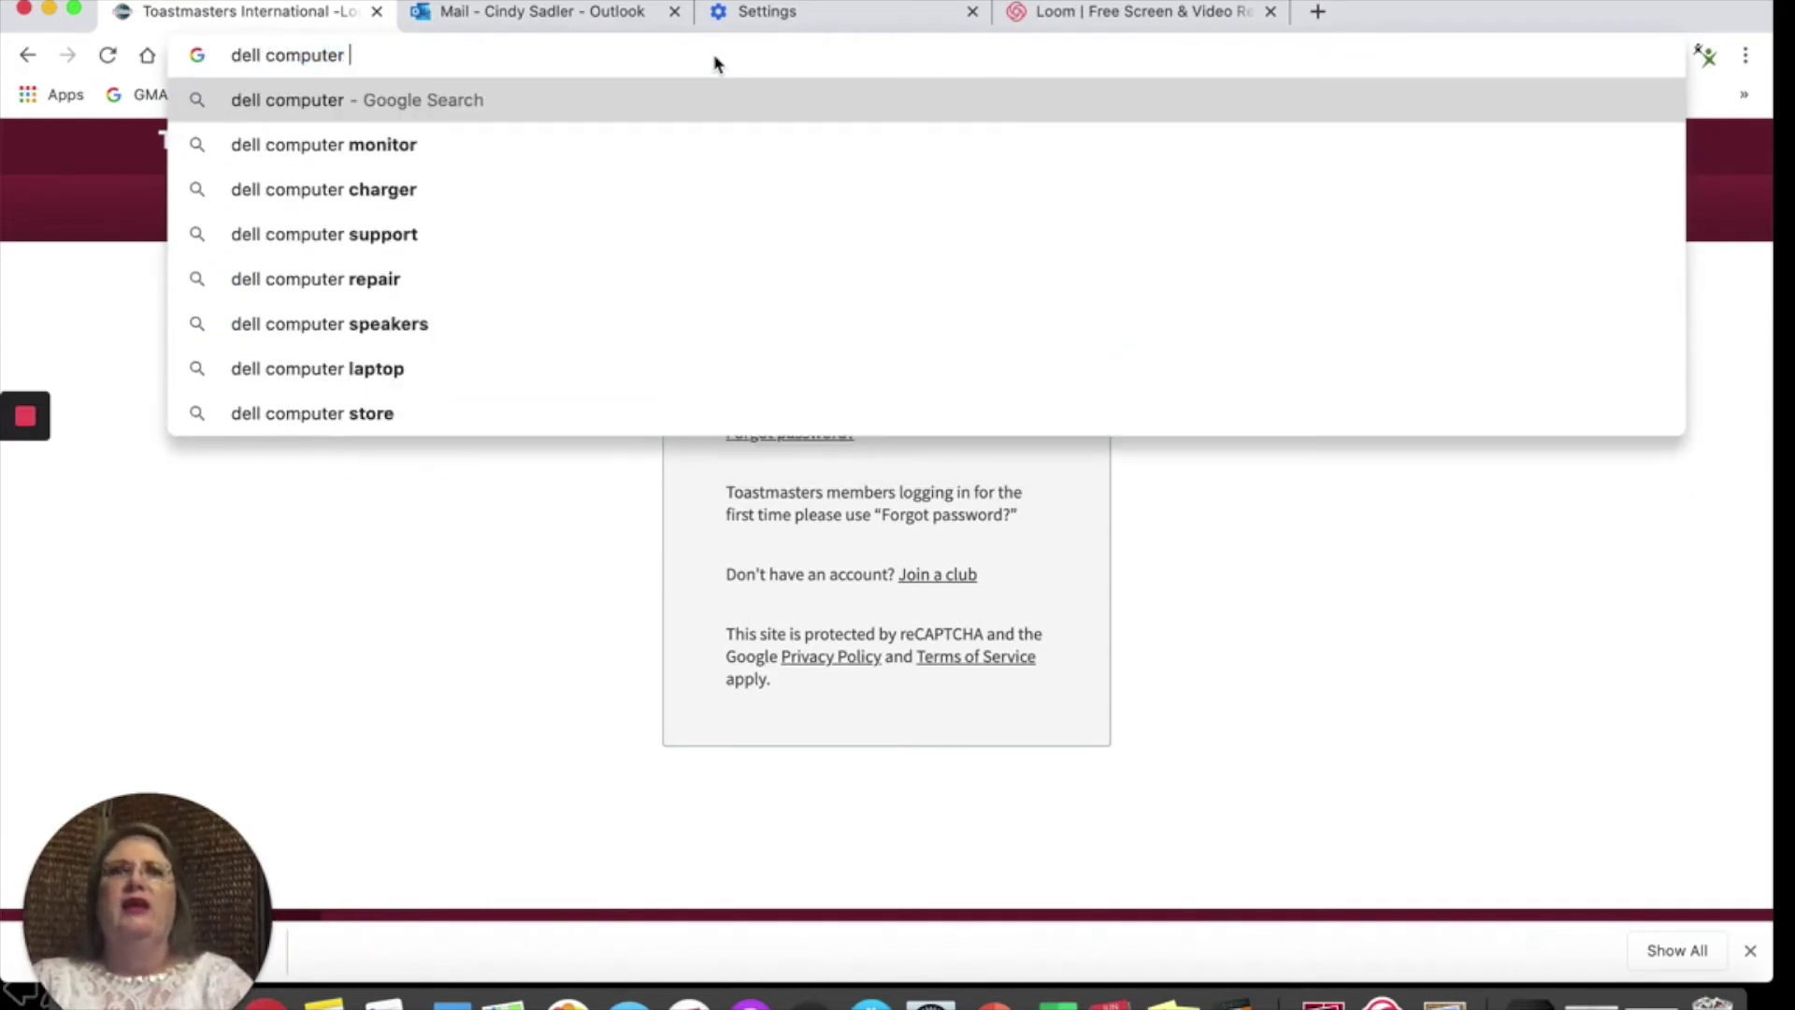
type("turn p")
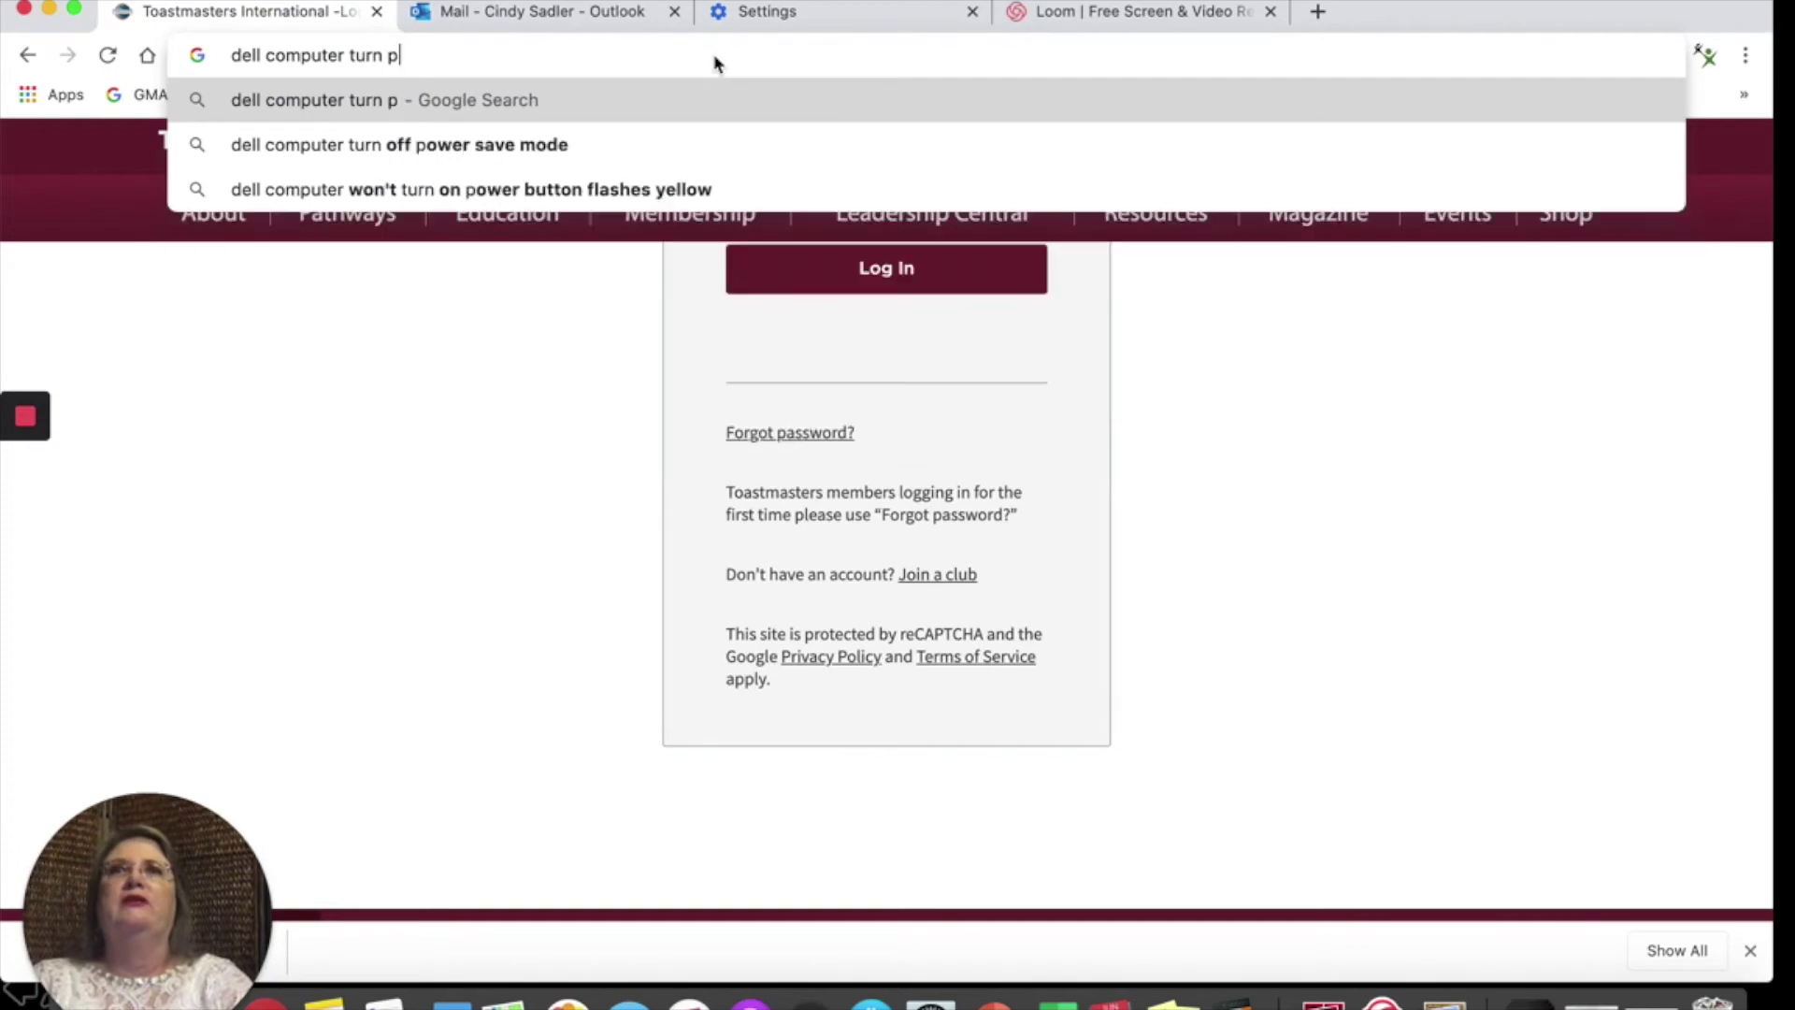
key("BackSpace")
type("off po")
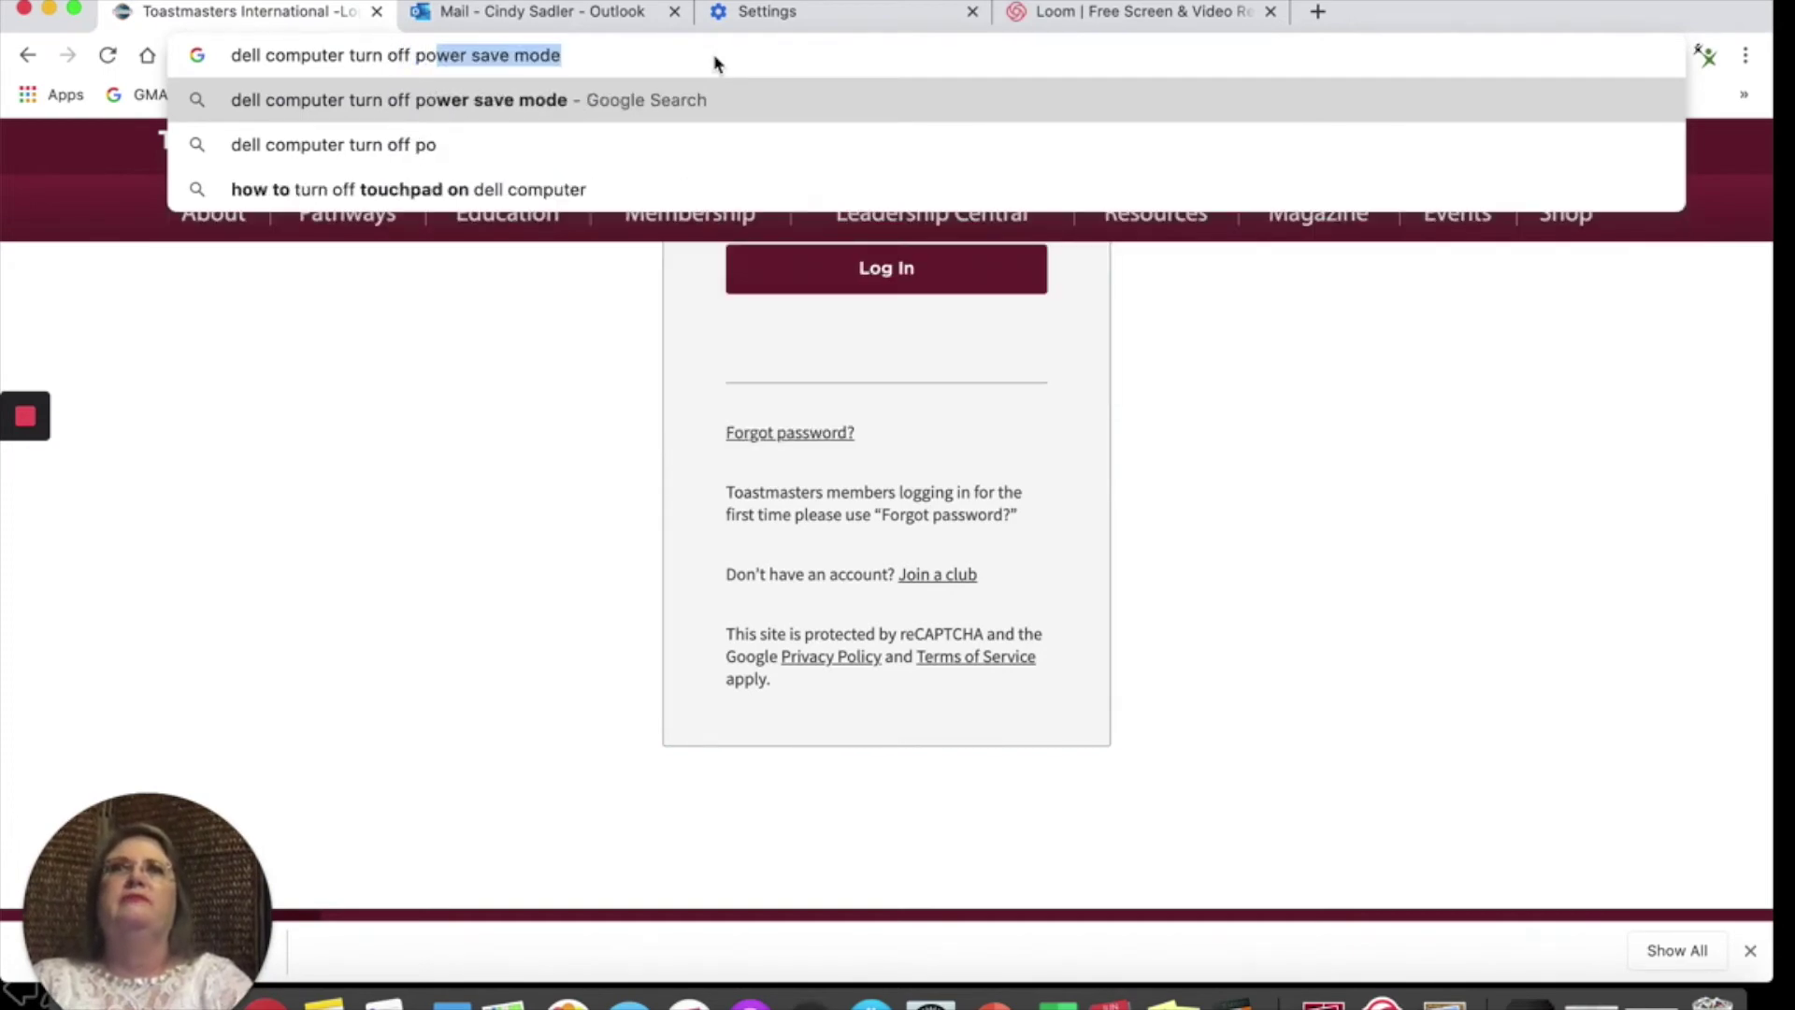
type("p up blockers")
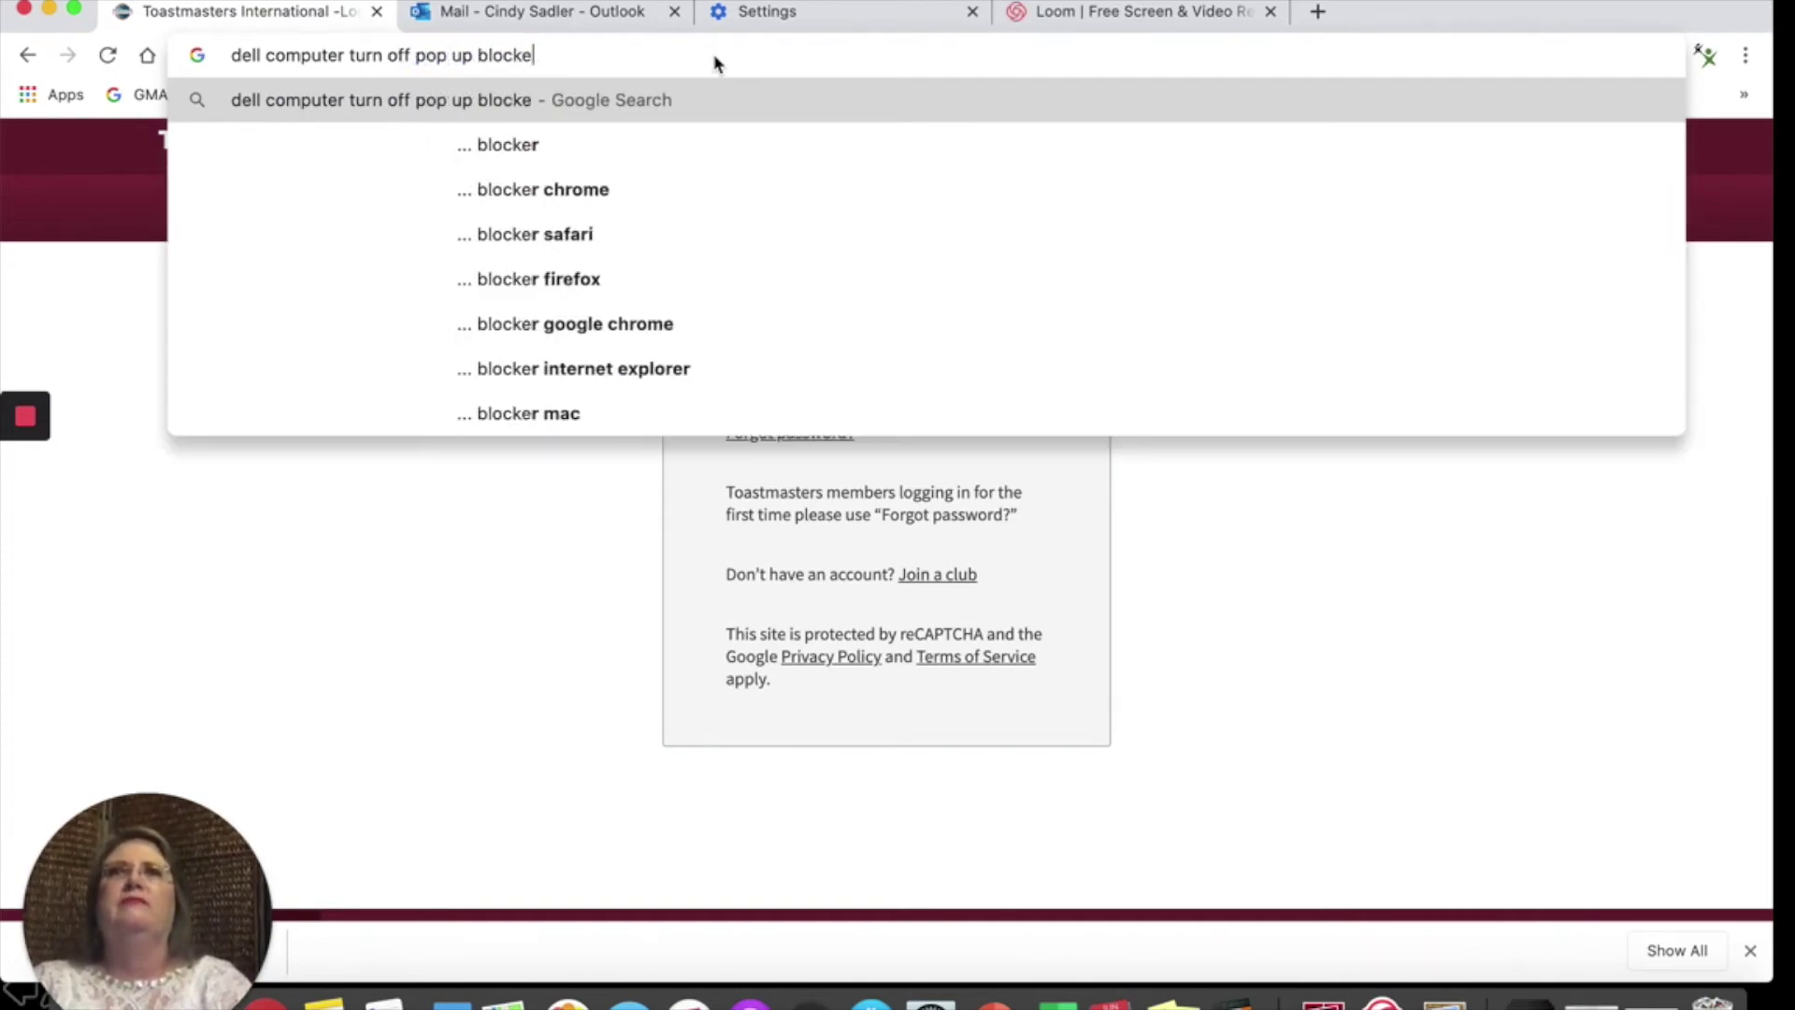
key("Return")
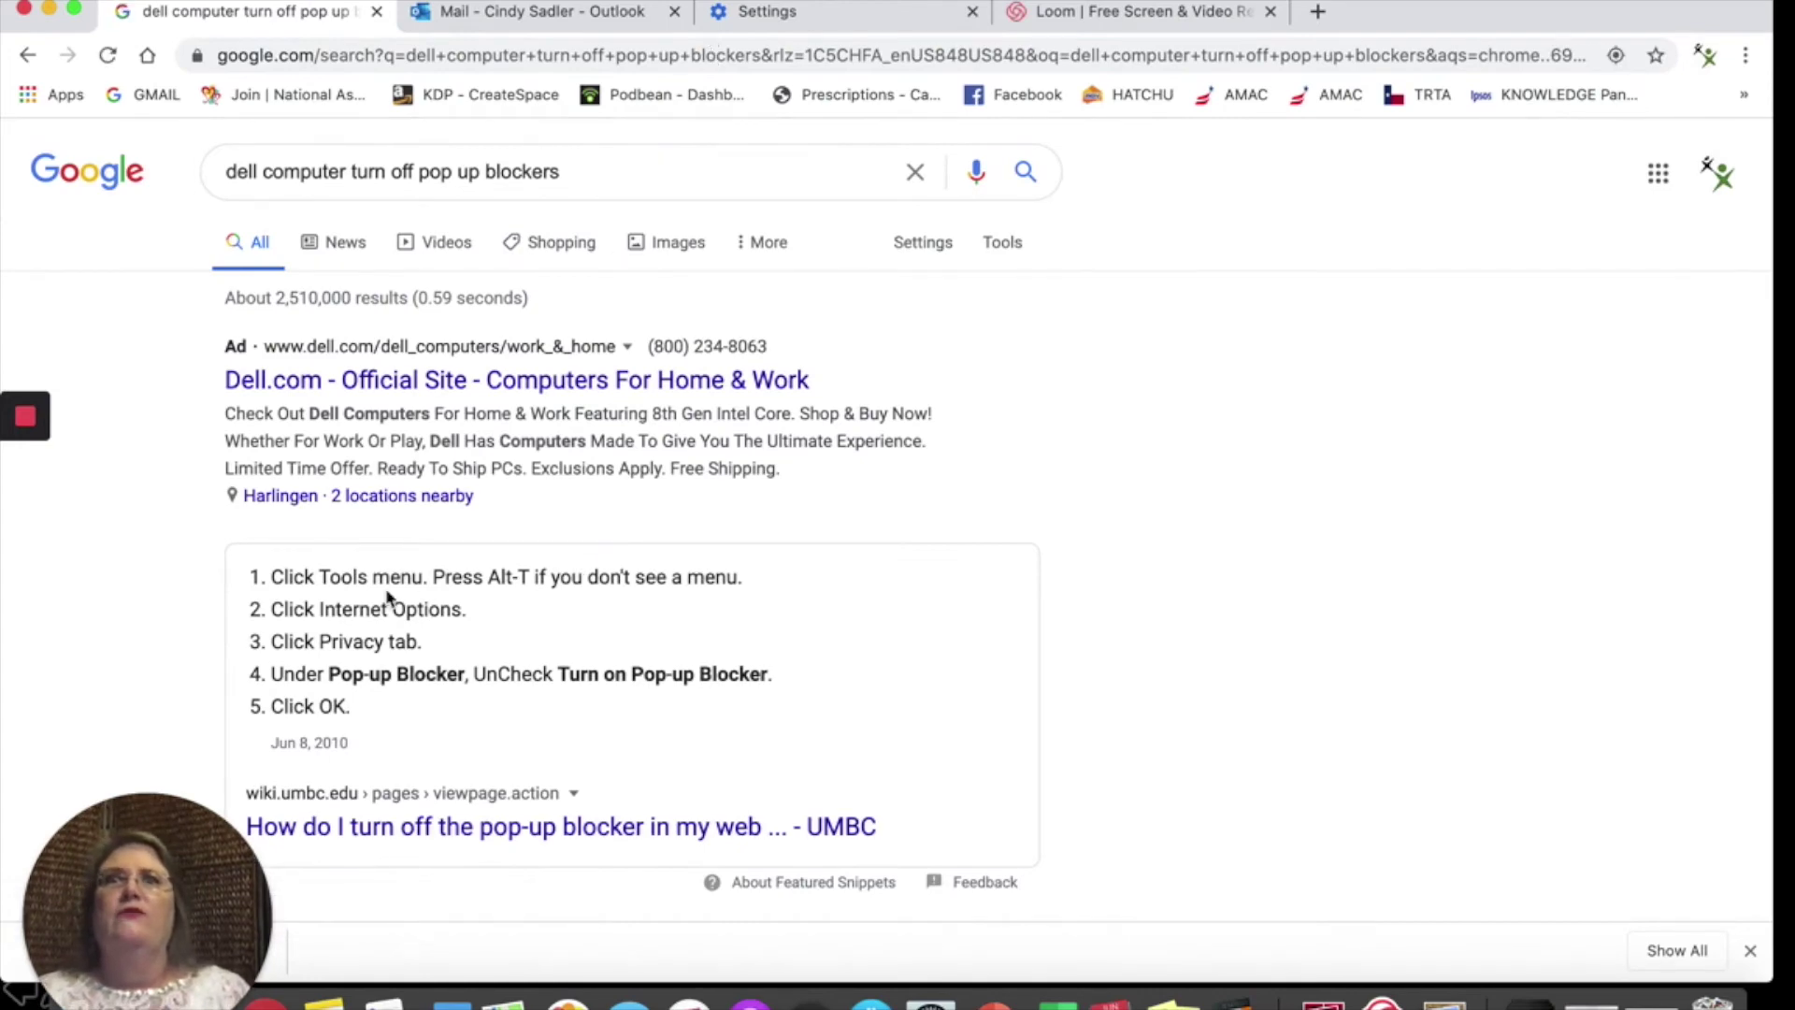
scroll(387, 596, "down", 3)
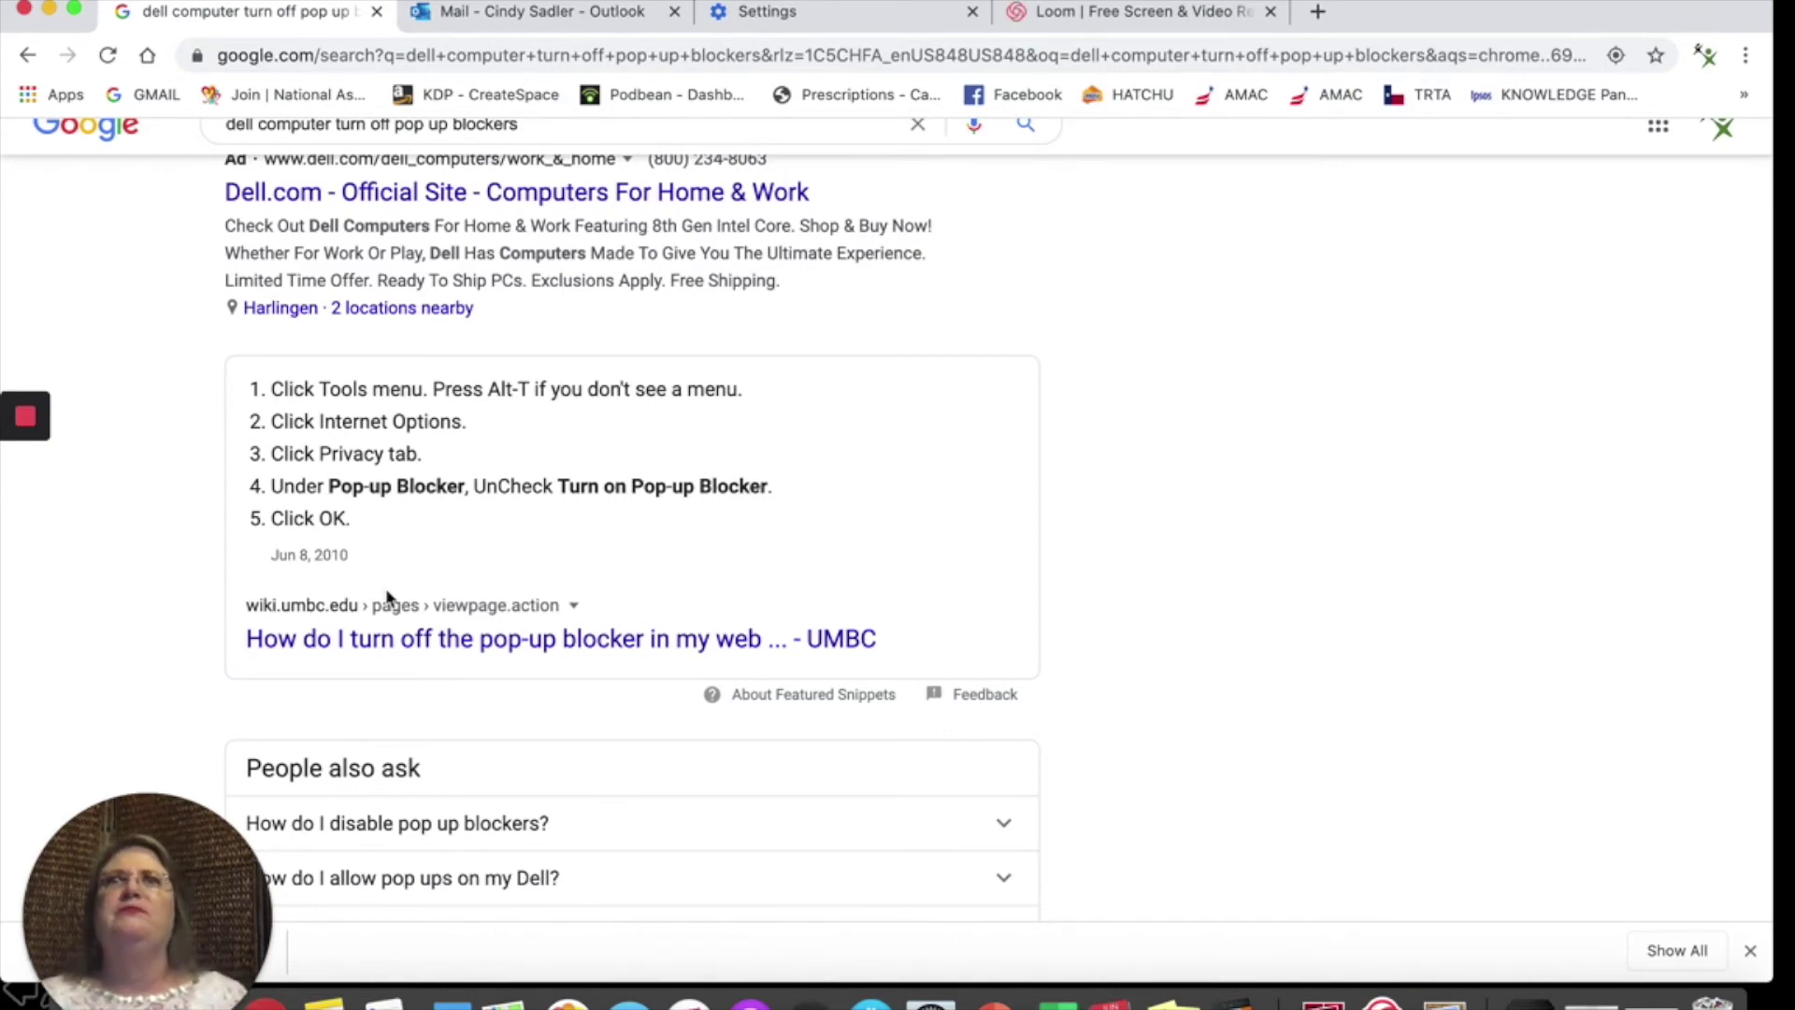
scroll(388, 598, "up", 2)
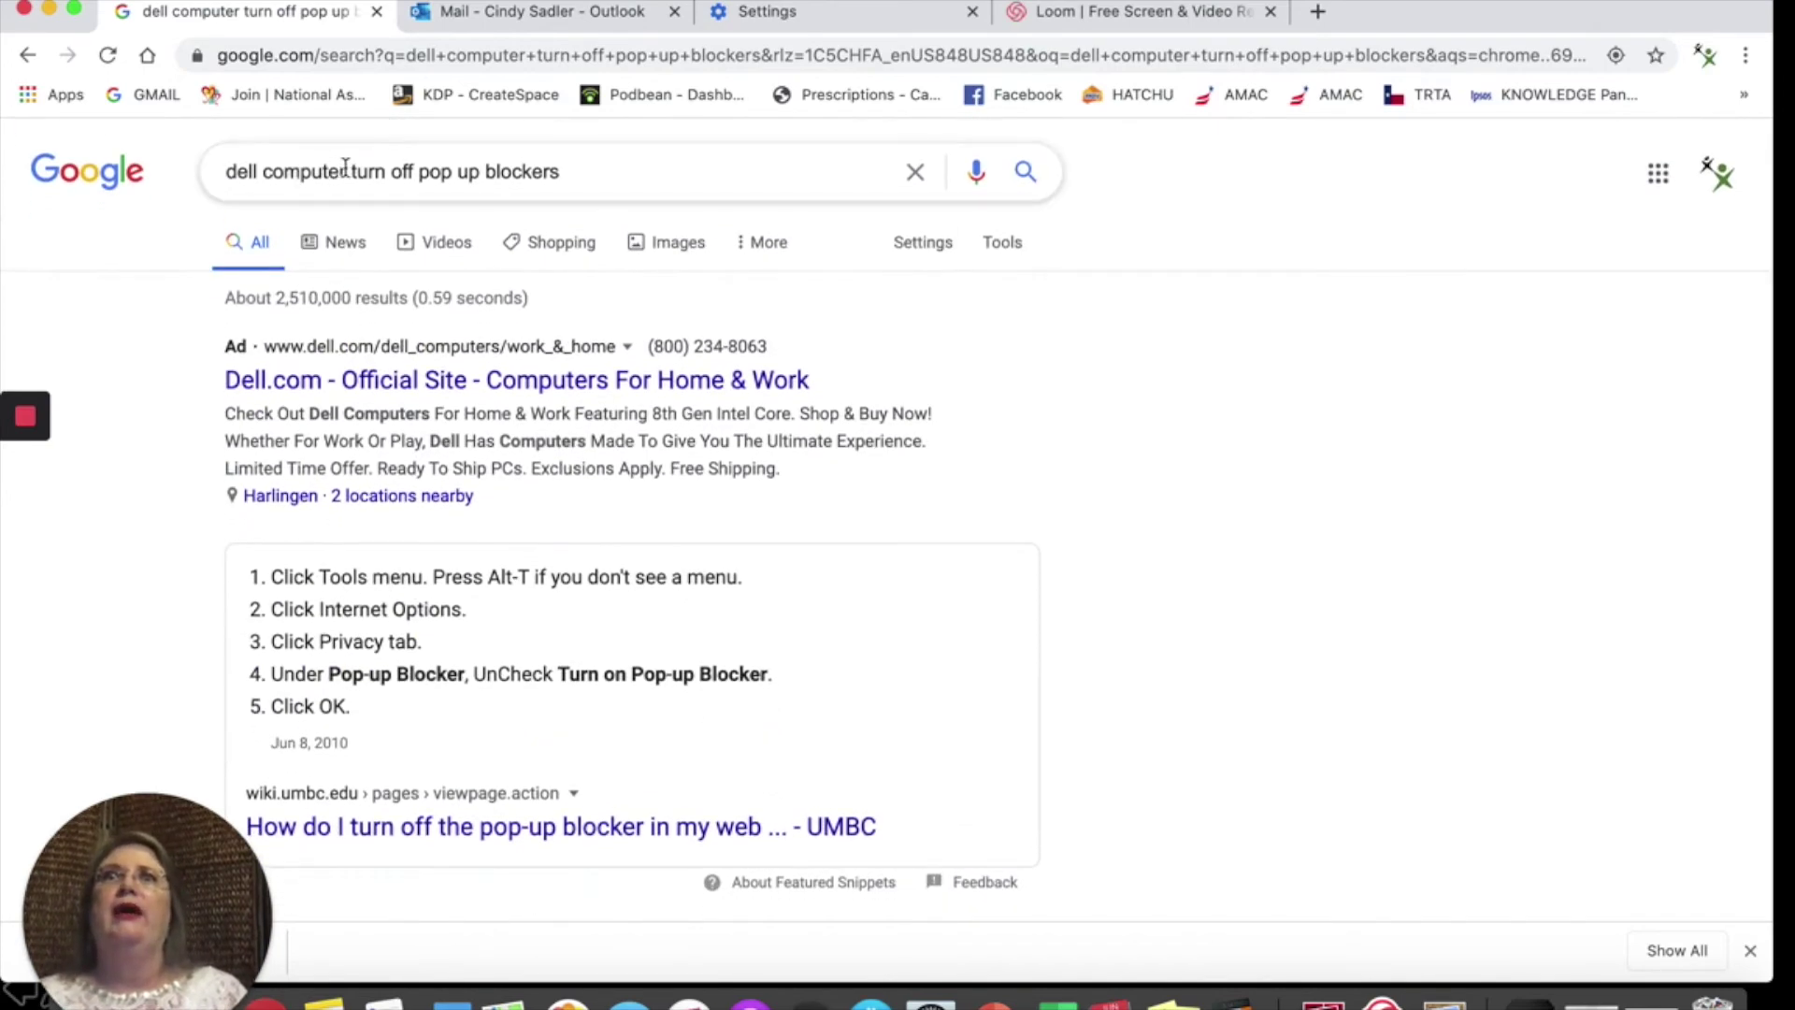
Step: Change the query to 'airmac computer turn off pop up blockers' and search again
left_click_drag(257, 172, 208, 173)
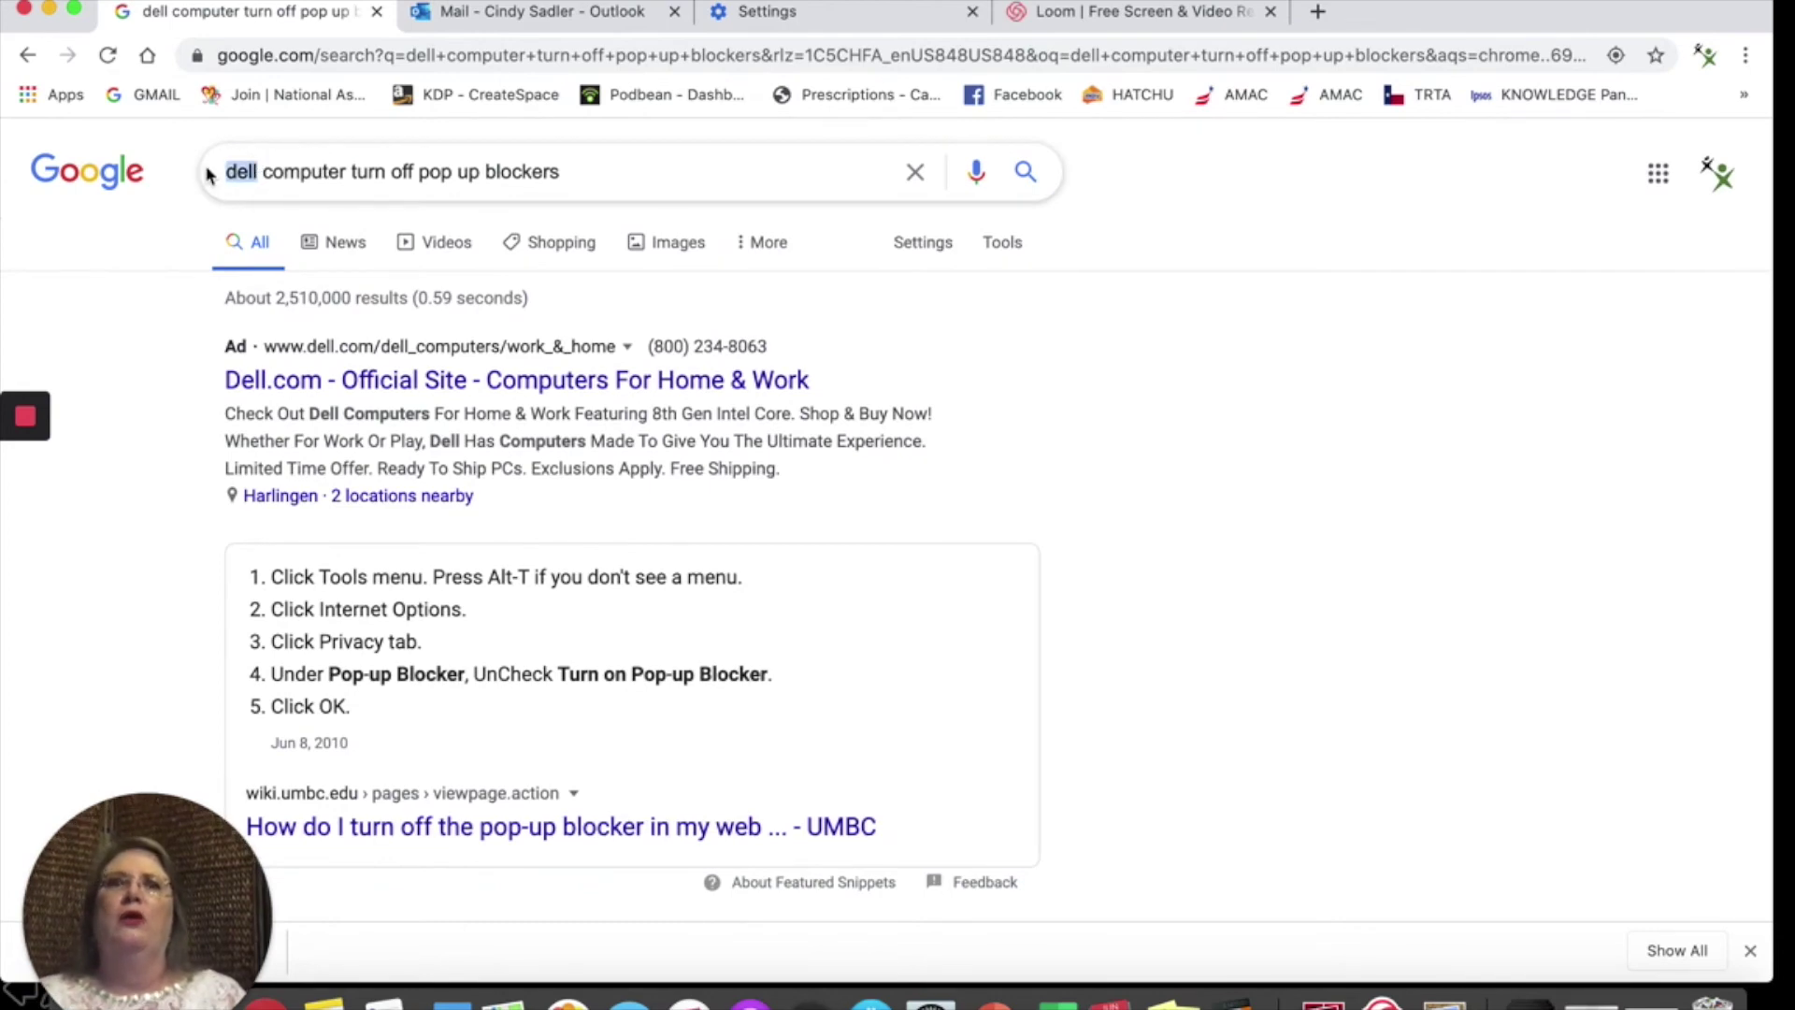
type("hp")
key("BackSpace")
key("BackSpace")
type("air")
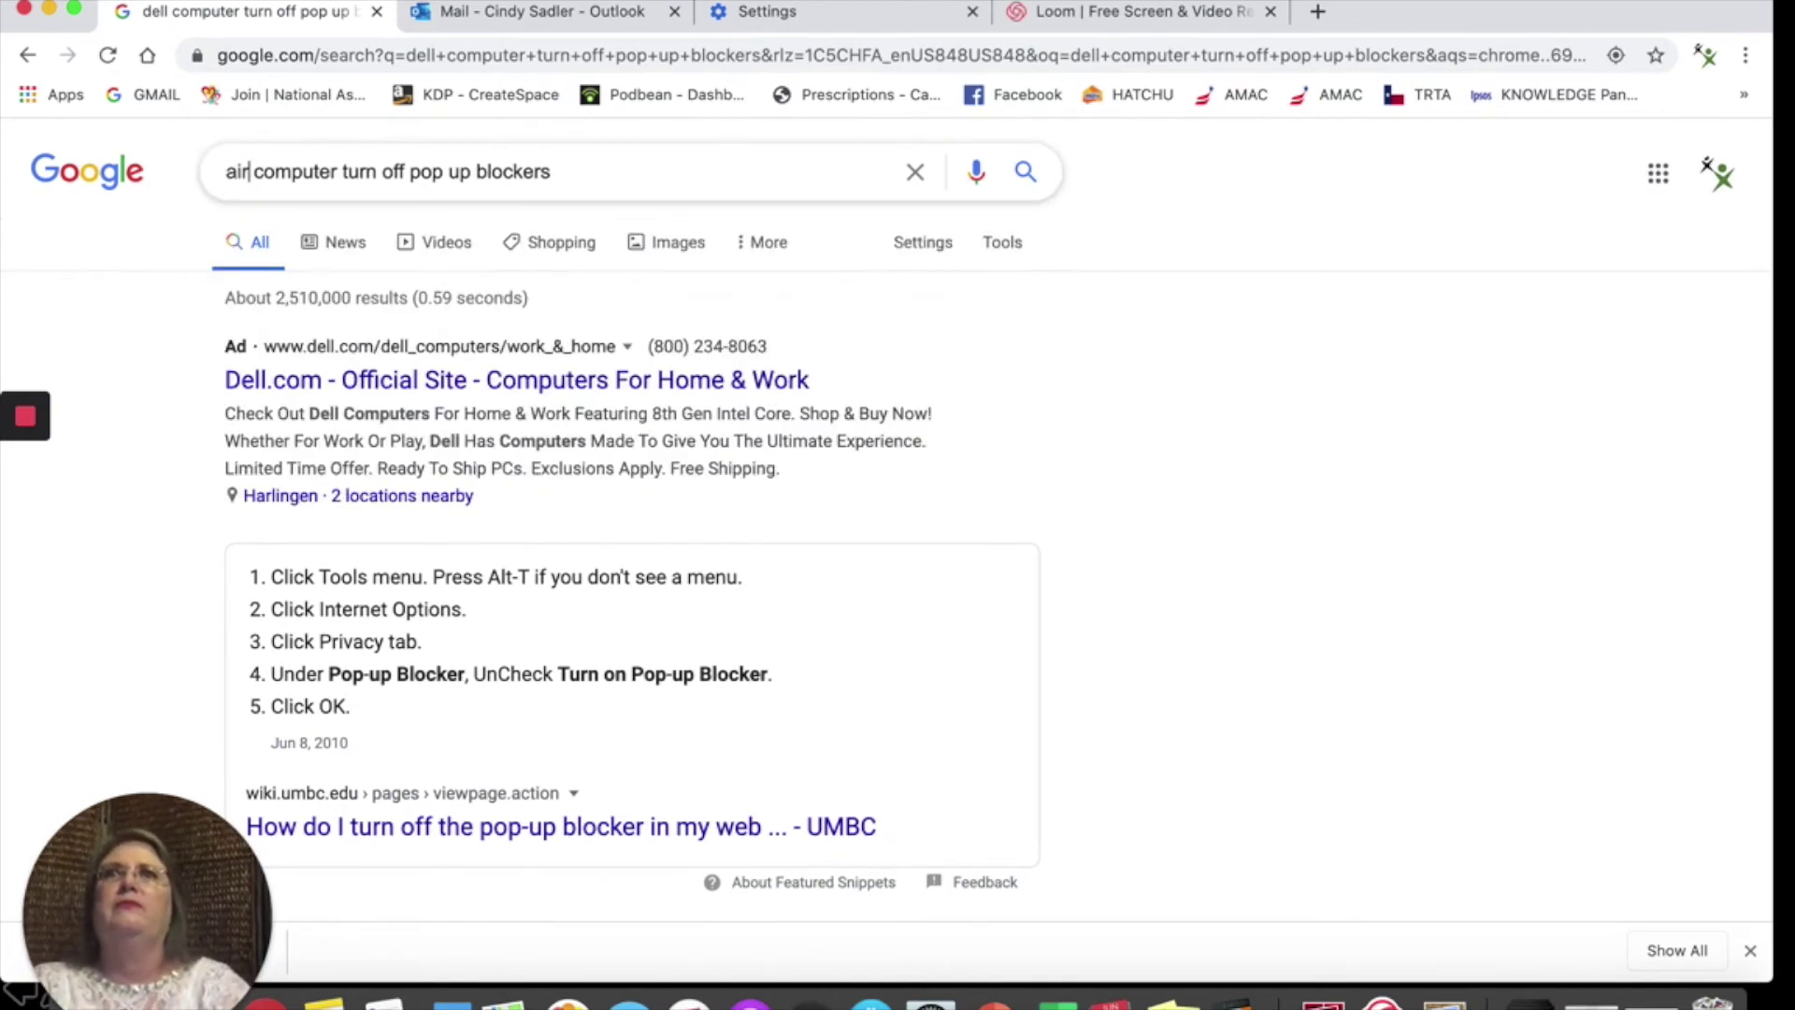
type("mac")
key("Return")
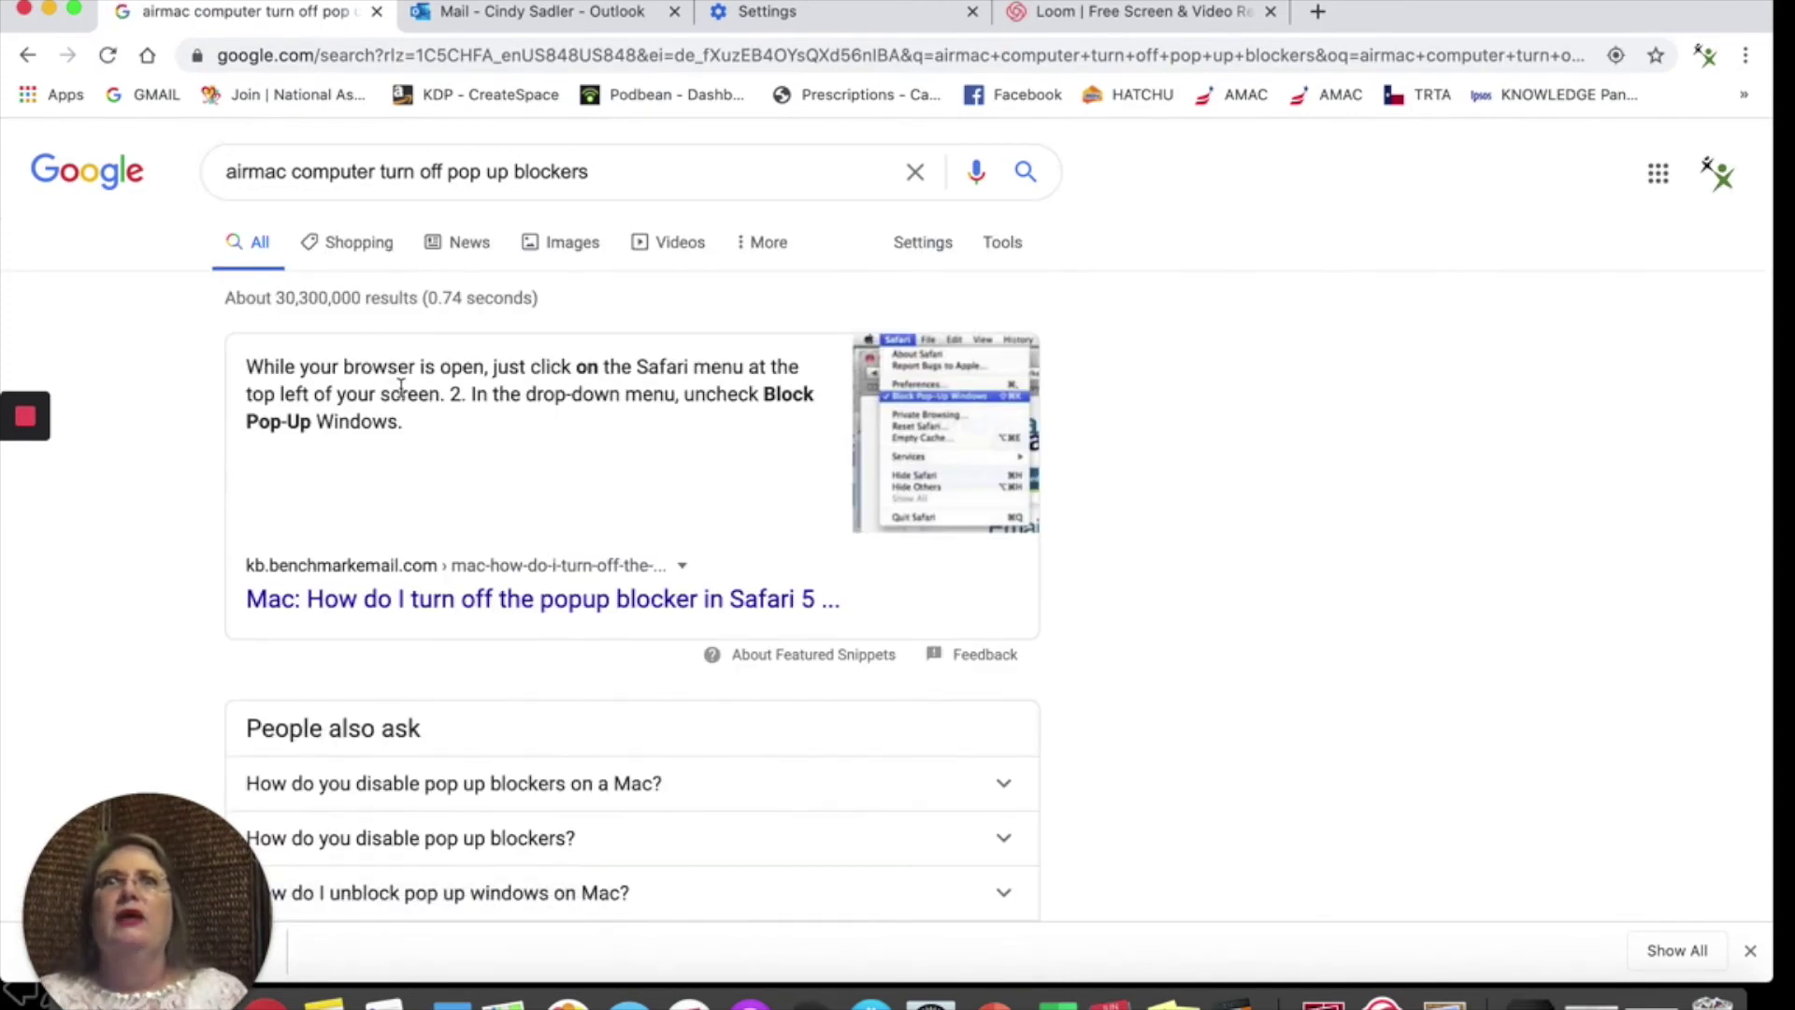
Step: Go to Chrome's Site Settings for pop-ups and scroll down to the content settings
left_click(89, 0)
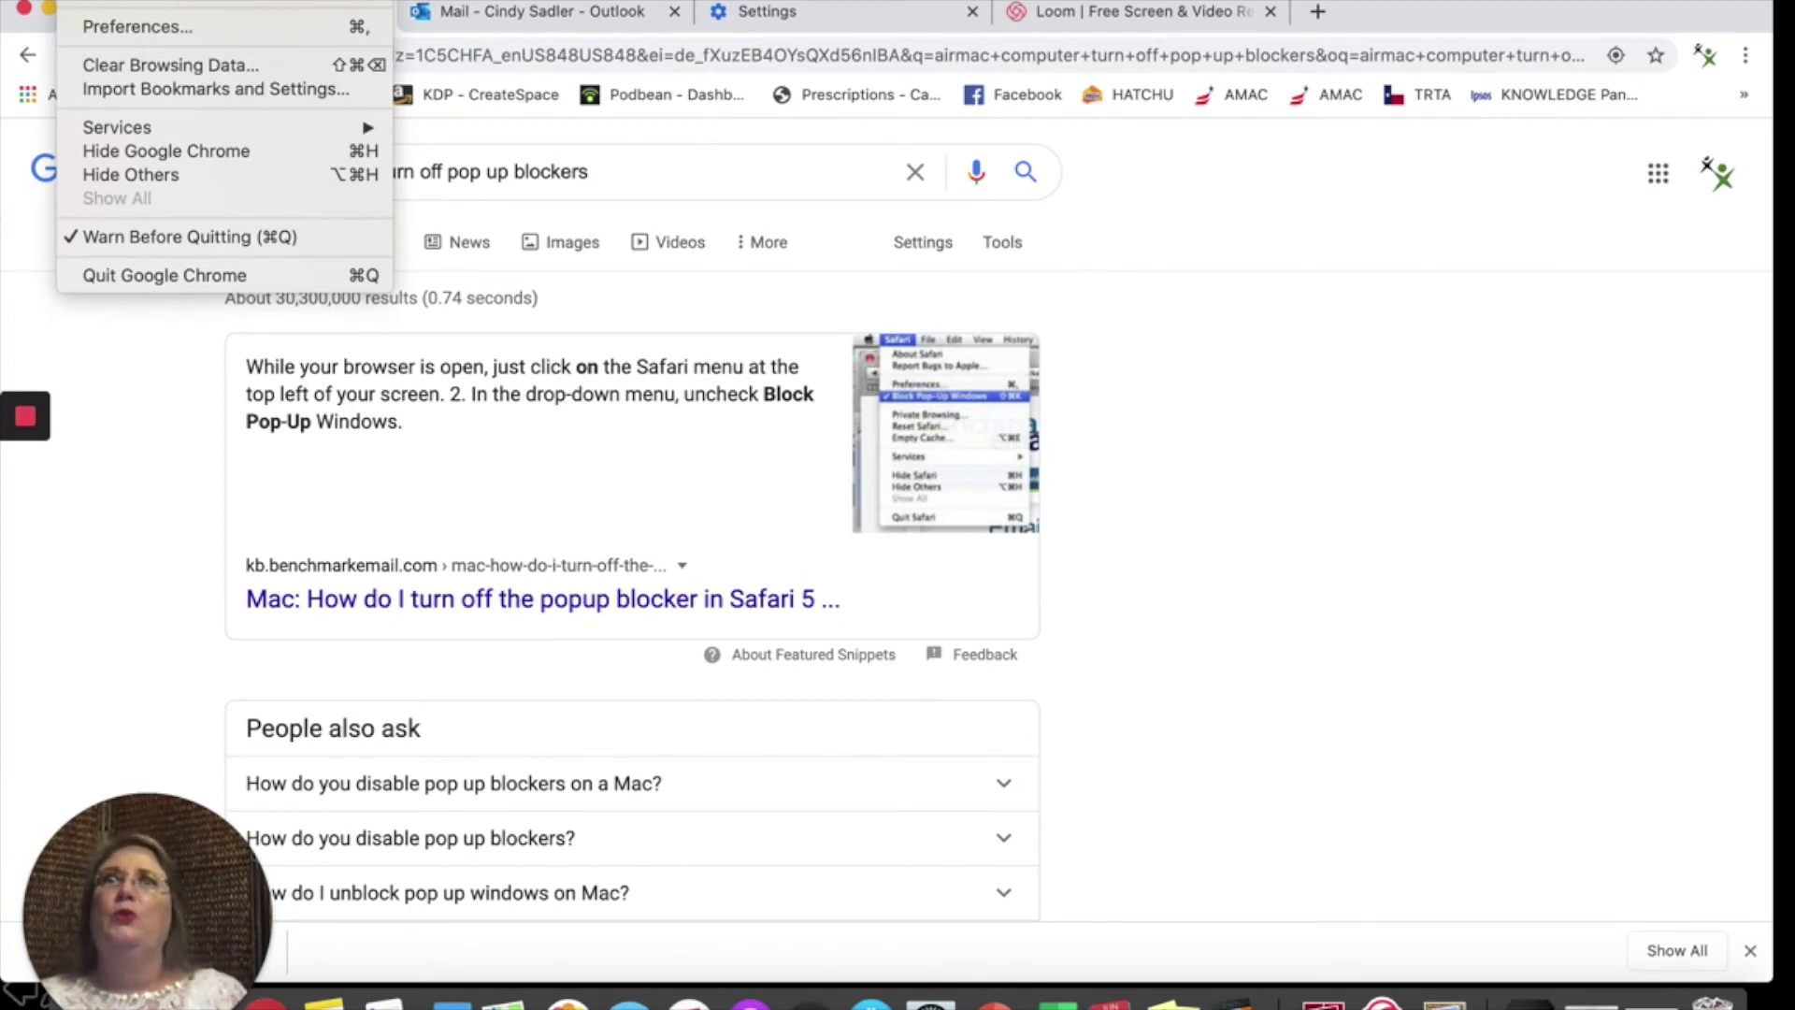
left_click(171, 90)
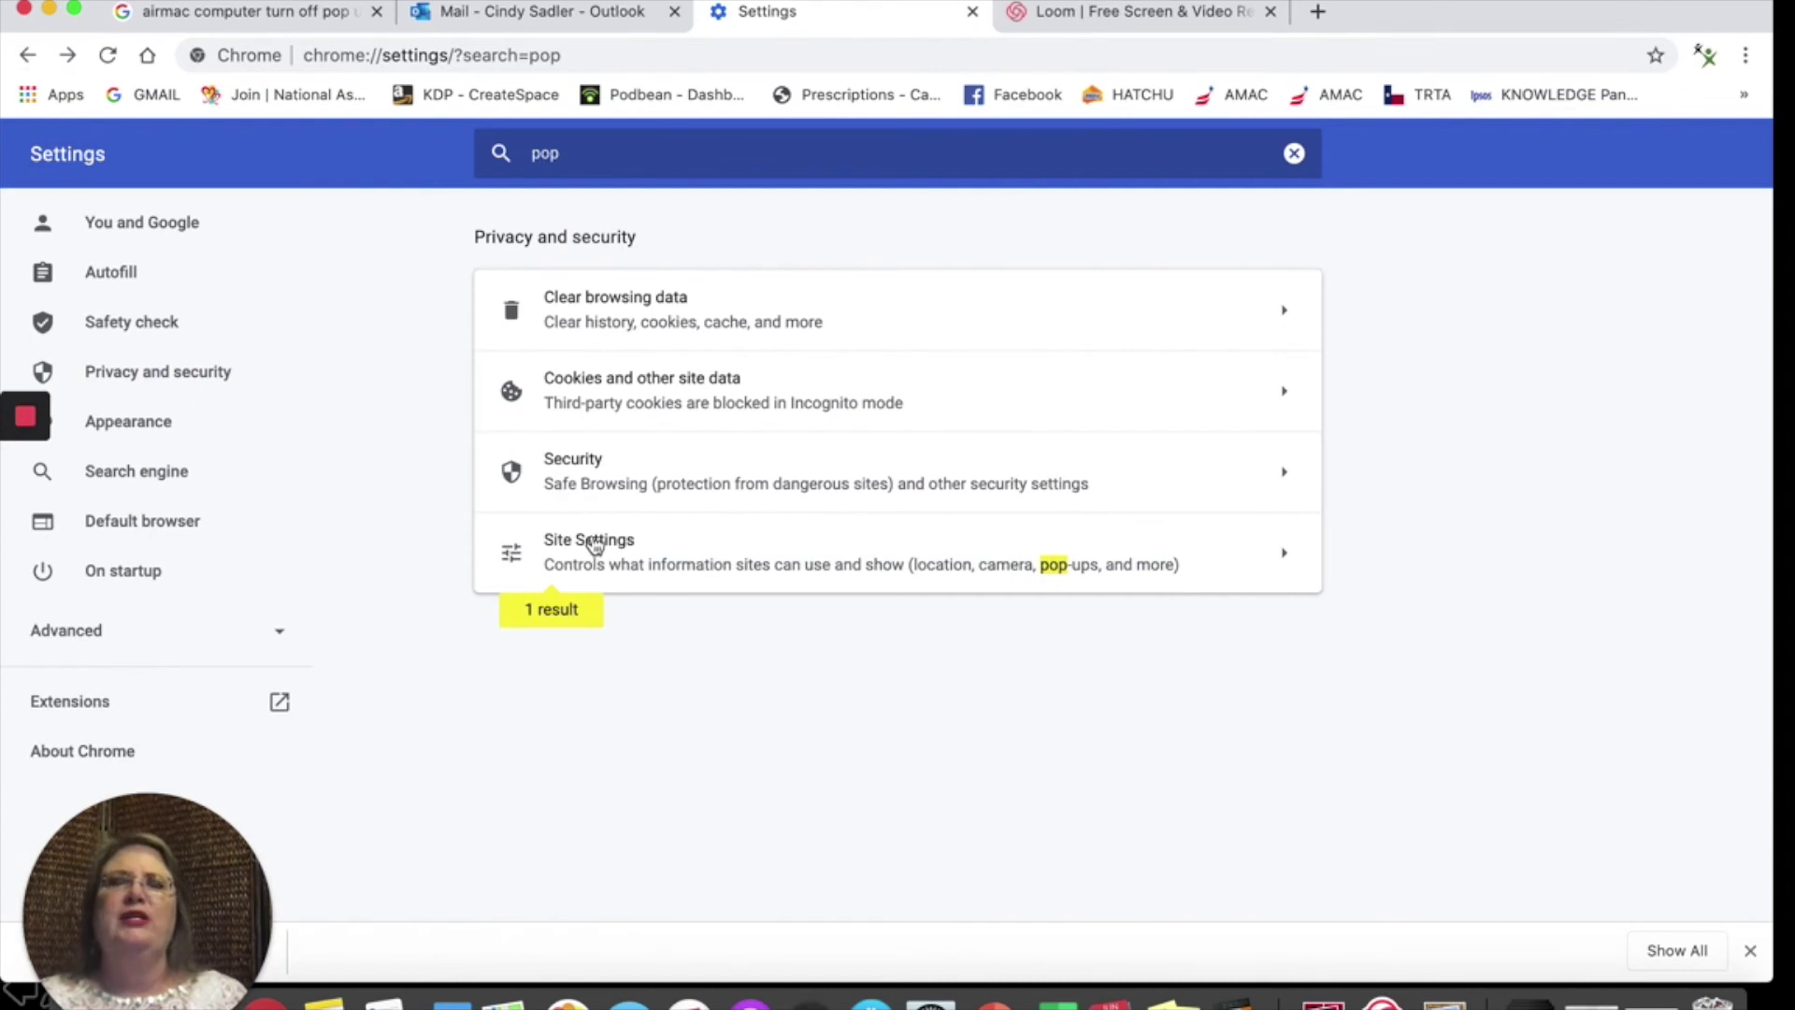
left_click(1289, 556)
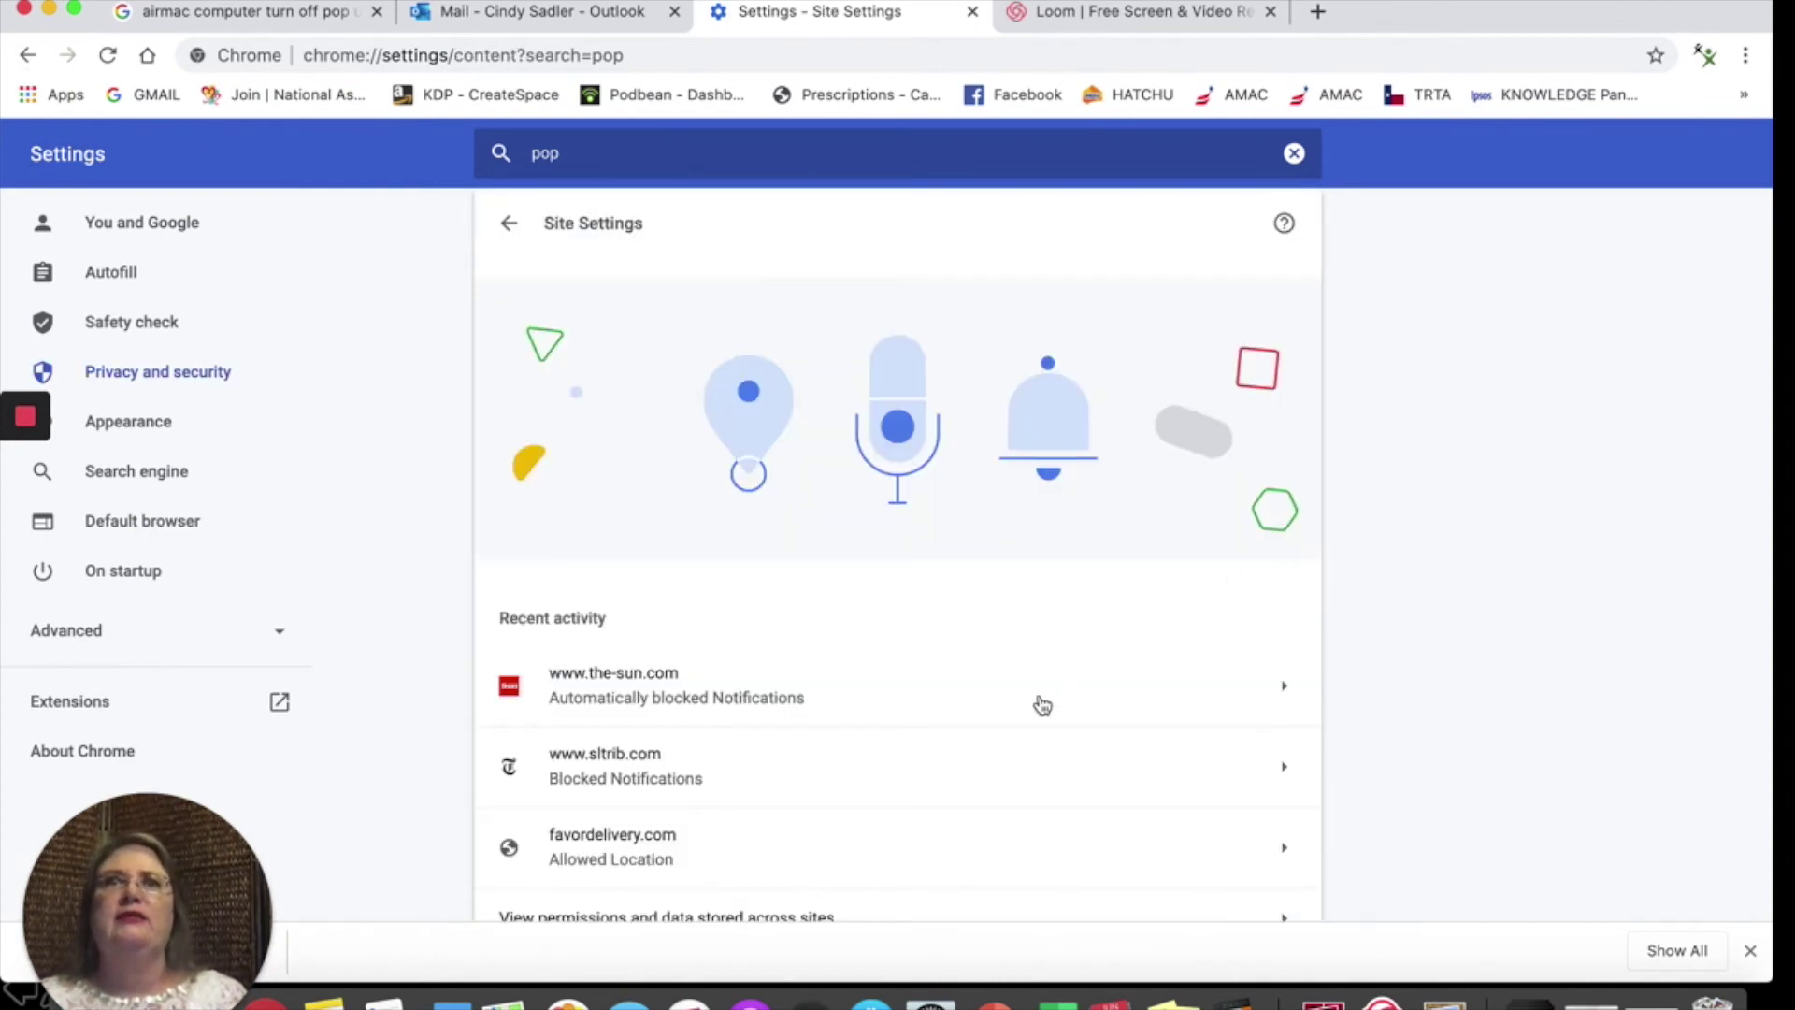
scroll(1041, 705, "down", 5)
scroll(1043, 705, "down", 3)
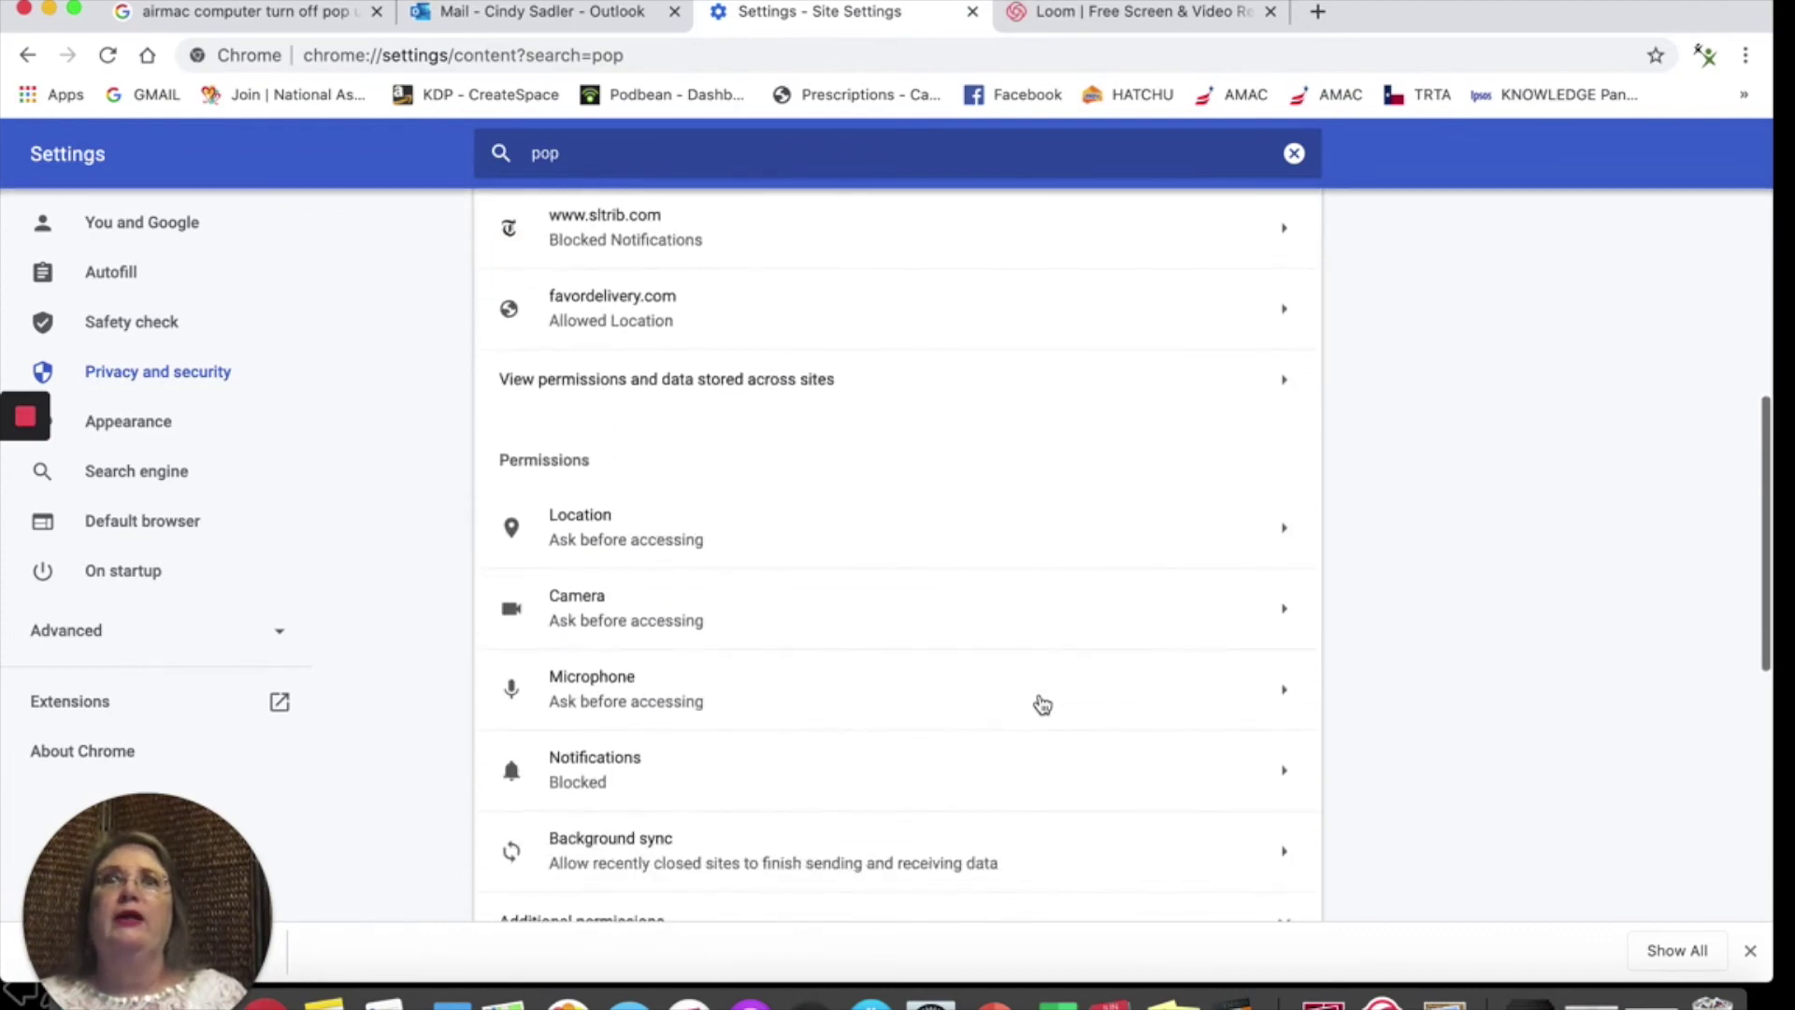
scroll(1042, 705, "down", 6)
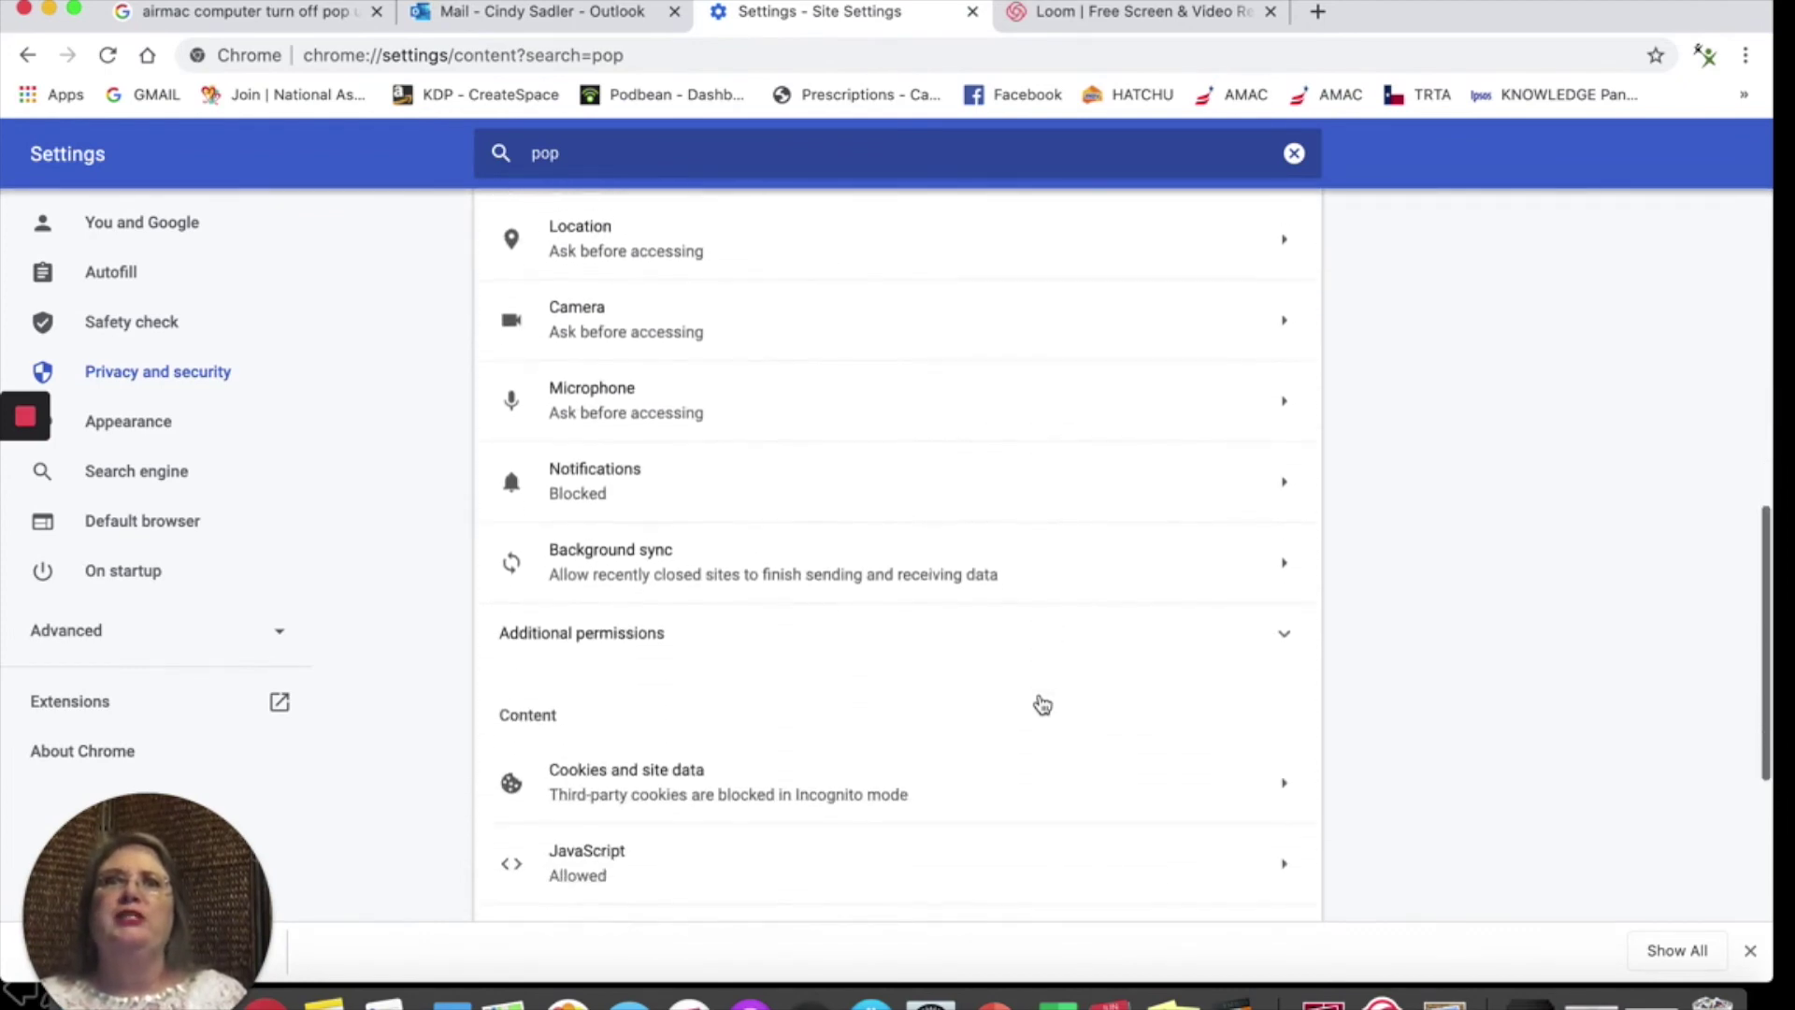